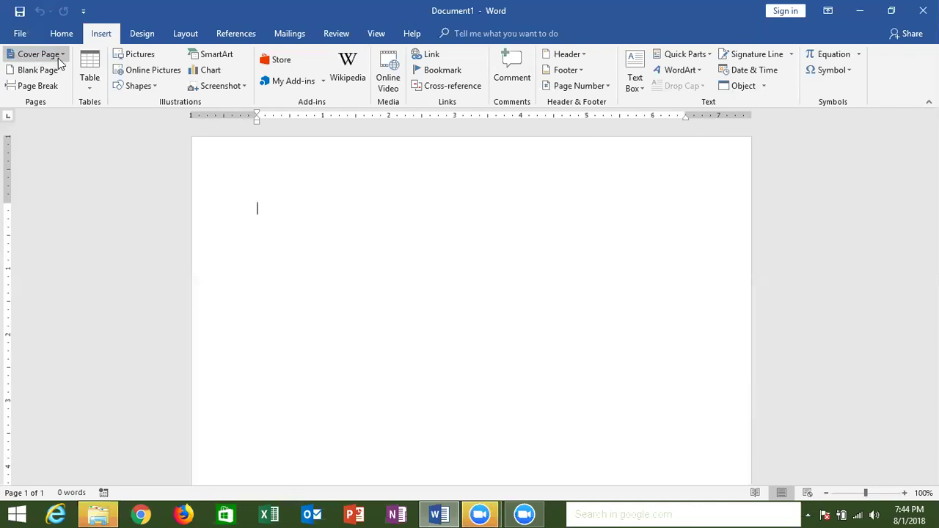
Step: Browse the cover page gallery and insert the Retrospect design at the document's start
{"action": "left_click", "coordinate": [62, 56]}
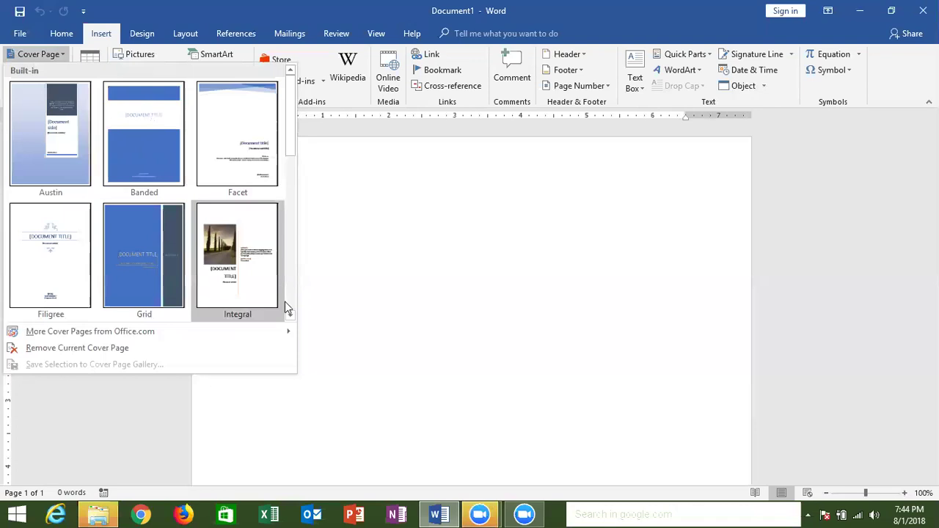
{"action": "scroll", "coordinate": [289, 310], "scroll_direction": "down", "scroll_amount": 1}
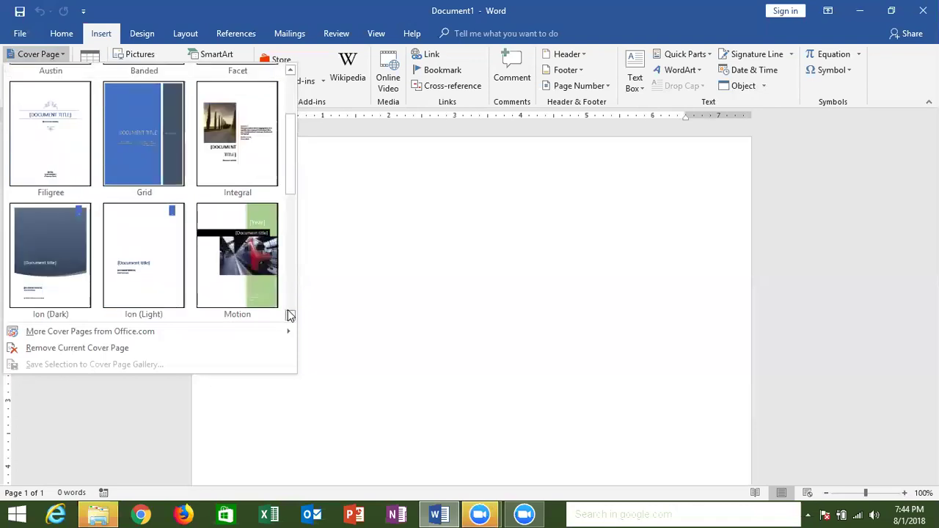
{"action": "left_click", "coordinate": [287, 311]}
{"action": "left_click", "coordinate": [288, 311]}
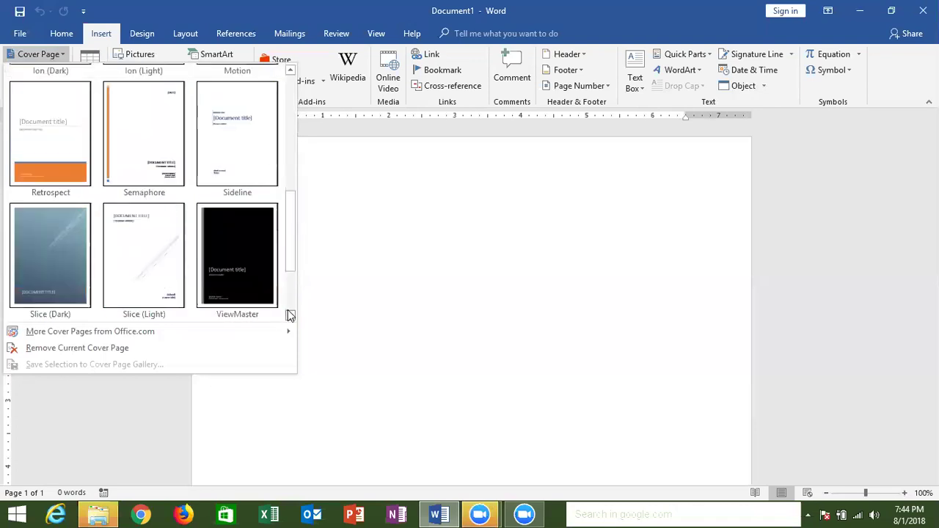
{"action": "left_click", "coordinate": [287, 311]}
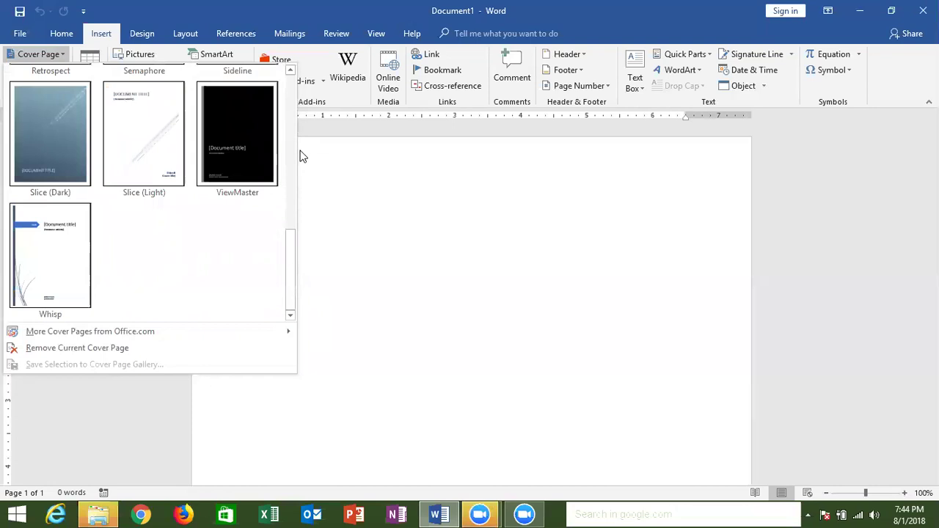
{"action": "left_click", "coordinate": [290, 70]}
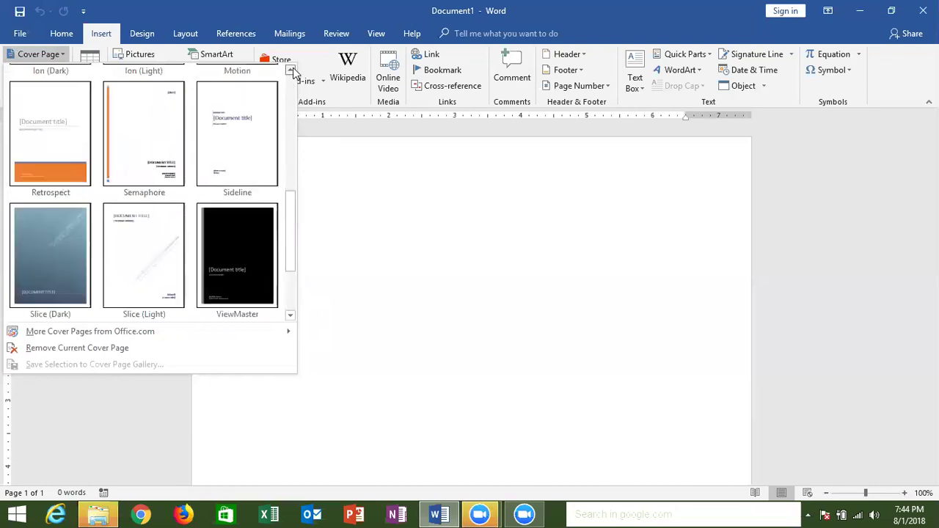
{"action": "left_click", "coordinate": [291, 71]}
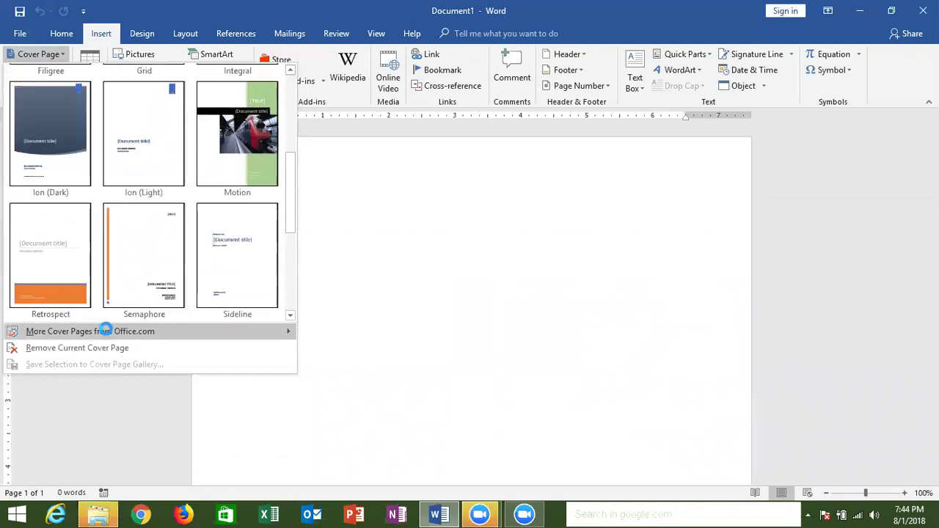
{"action": "mouse_move", "coordinate": [90, 331]}
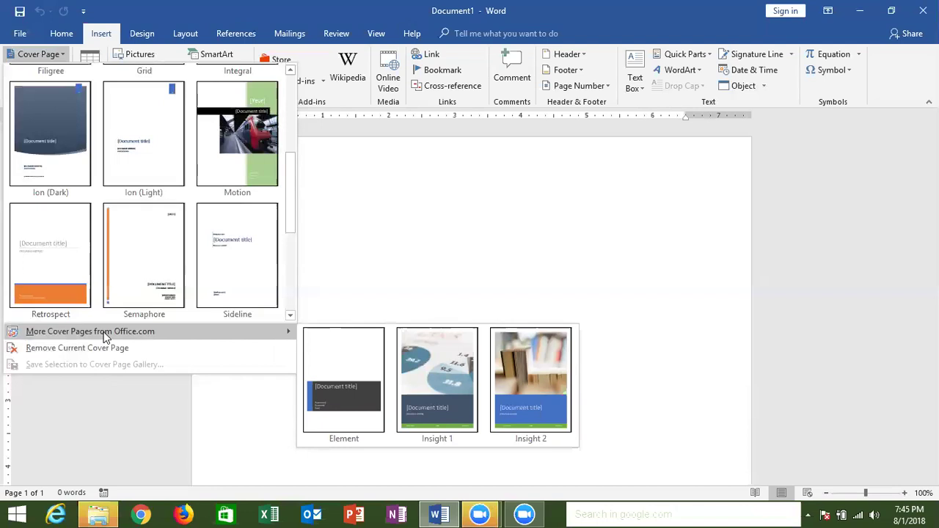
{"action": "left_click", "coordinate": [32, 262]}
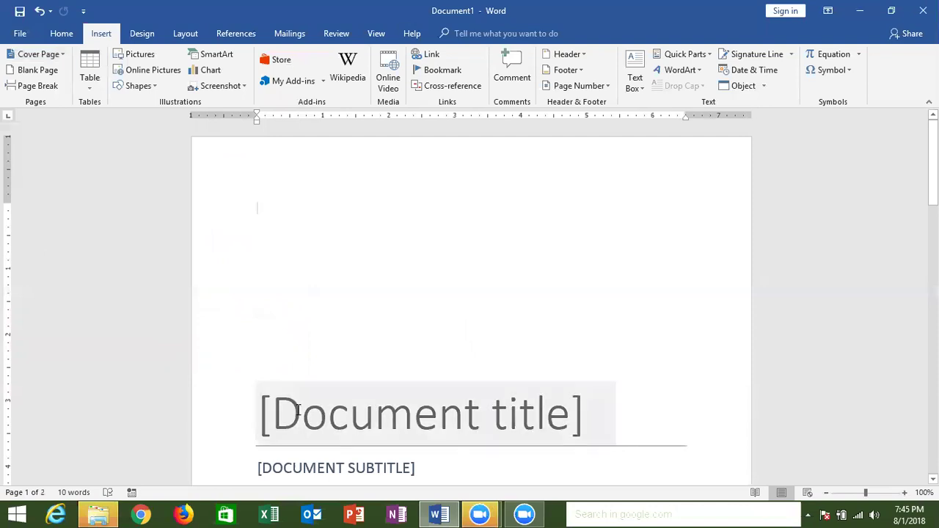
Step: Zoom out and replace the [Document title] placeholder with 'MS Word Training'
{"action": "left_click", "coordinate": [868, 493]}
{"action": "left_click", "coordinate": [859, 493]}
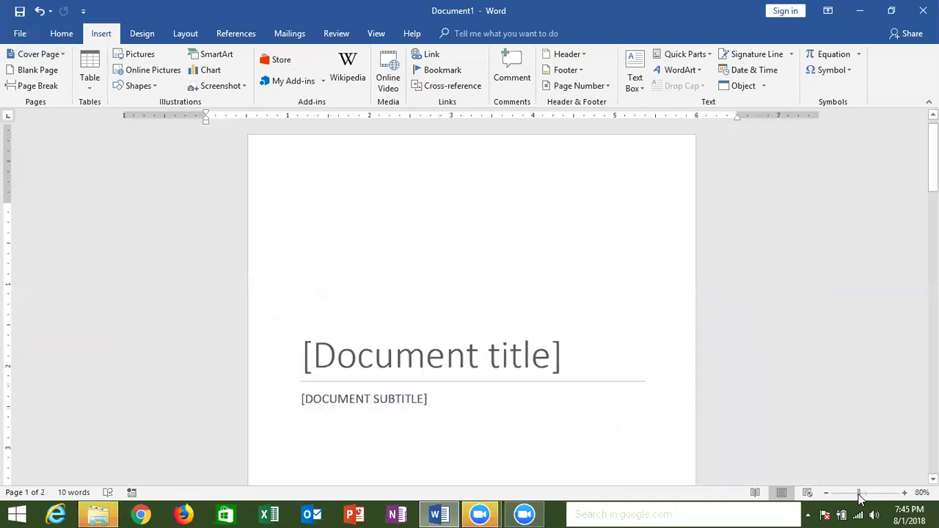
{"action": "left_click", "coordinate": [847, 493]}
{"action": "left_click", "coordinate": [846, 494]}
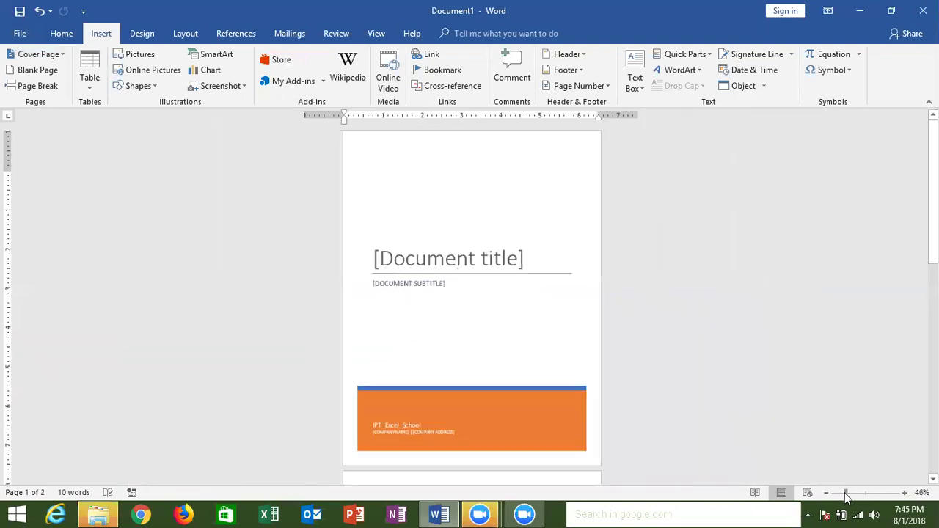
{"action": "left_click", "coordinate": [491, 255]}
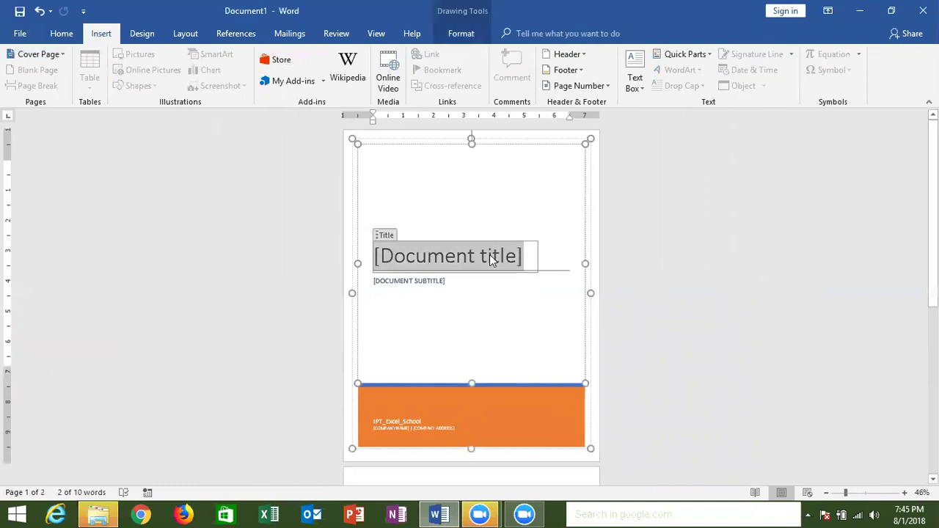
{"action": "type", "text": "MS Word "}
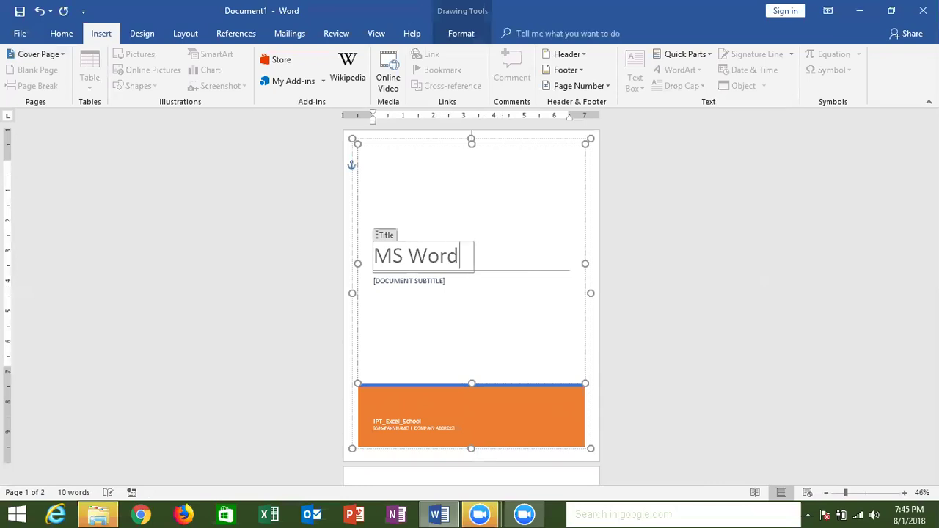
{"action": "type", "text": "Training"}
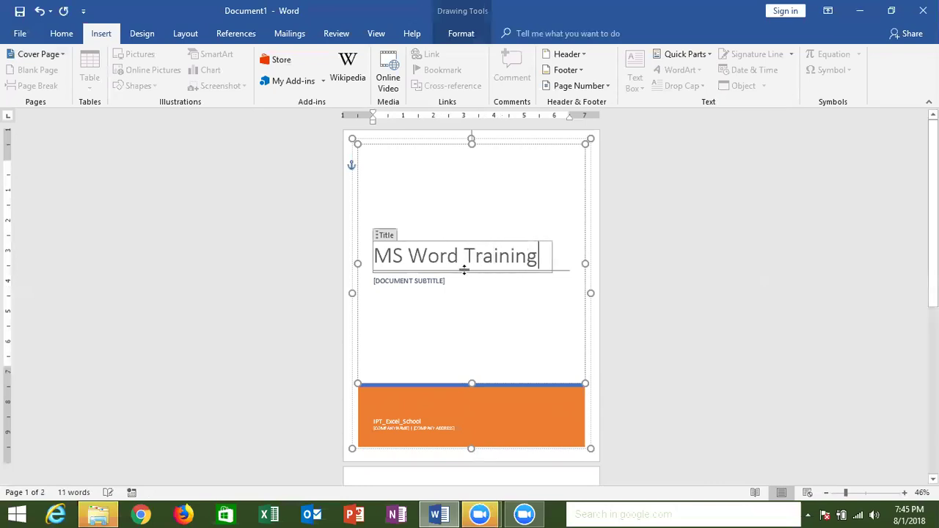
Step: Leave the subtitle and company placeholders unfilled and return the zoom to 100%
{"action": "left_click", "coordinate": [444, 285]}
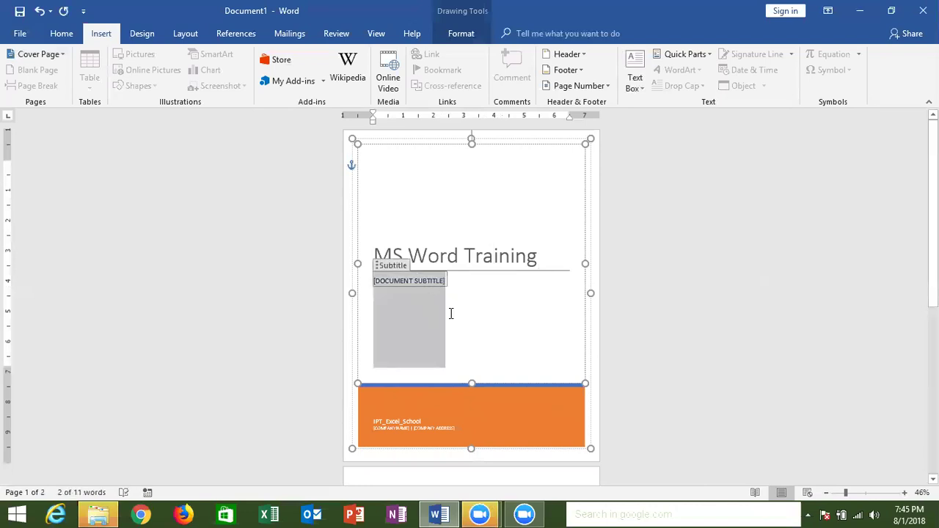
{"action": "left_click", "coordinate": [392, 423]}
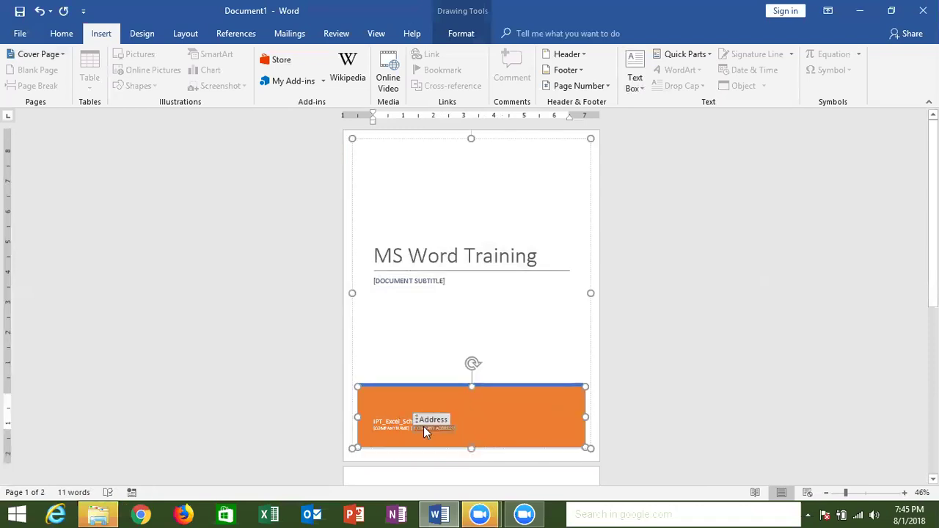
{"action": "left_click", "coordinate": [389, 215]}
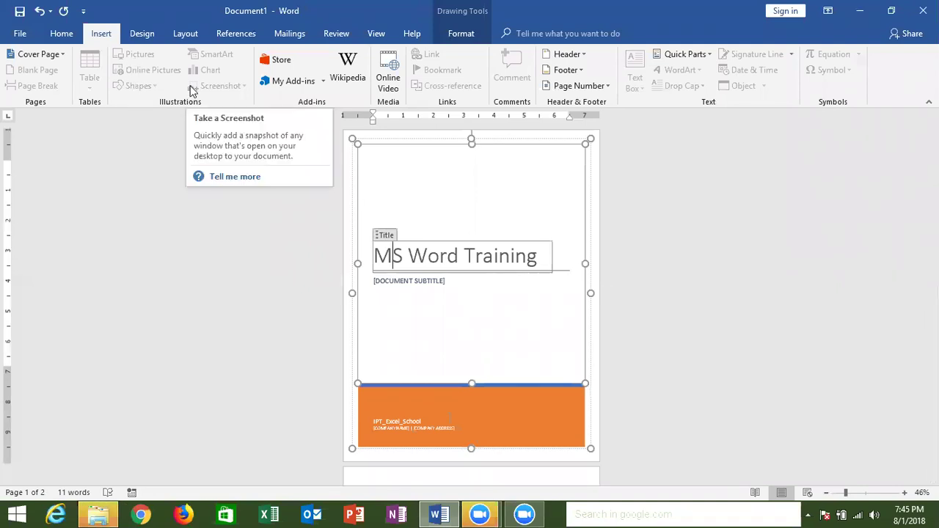
{"action": "left_click", "coordinate": [287, 204]}
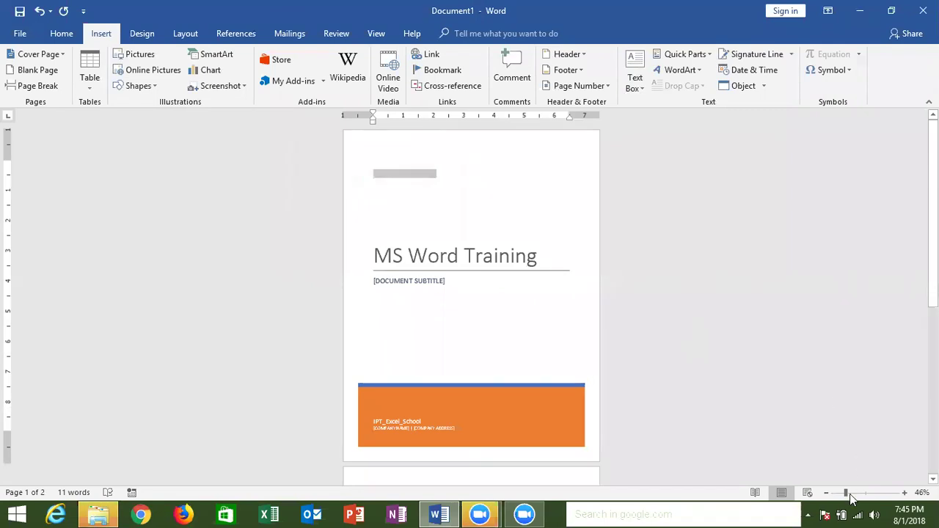
{"action": "left_click_drag", "start_coordinate": [846, 493], "coordinate": [866, 493]}
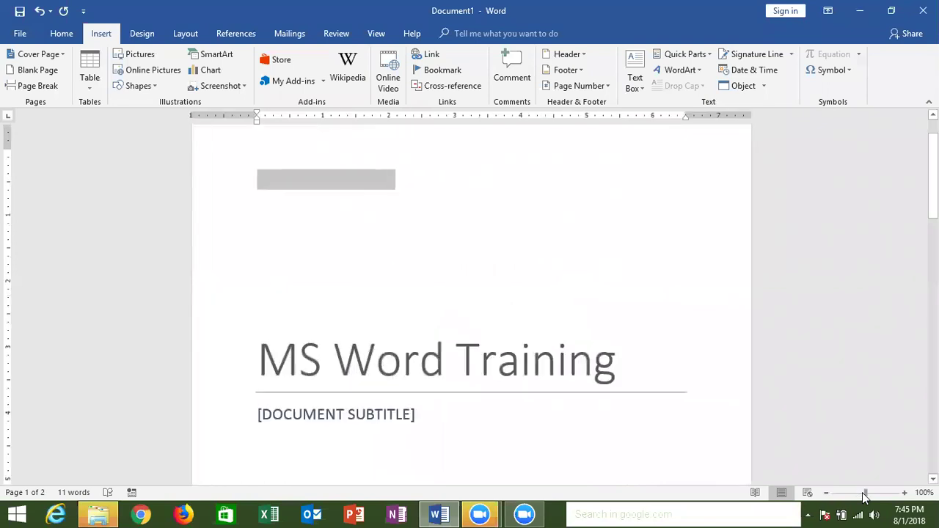
{"action": "left_click_drag", "start_coordinate": [933, 176], "coordinate": [933, 320]}
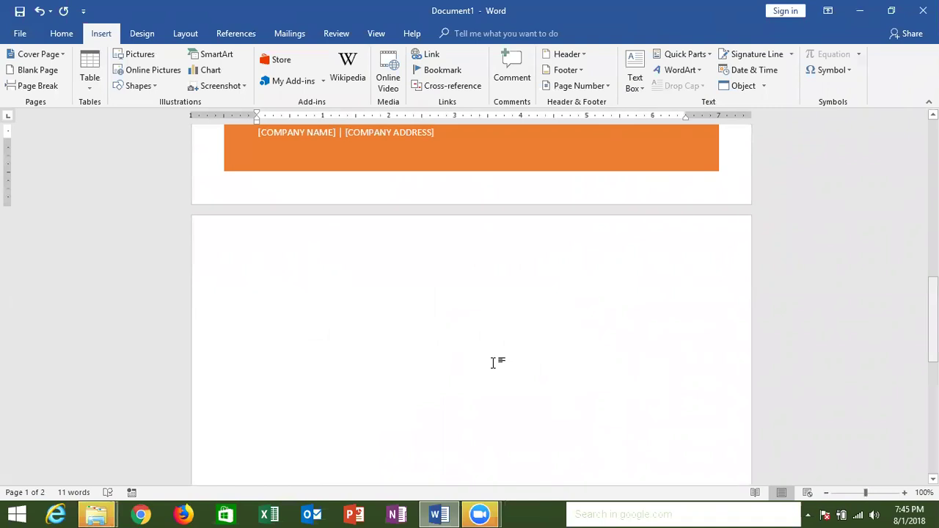
Step: Generate five sample paragraphs at the start of page 2 with =rand()
{"action": "left_click", "coordinate": [322, 284]}
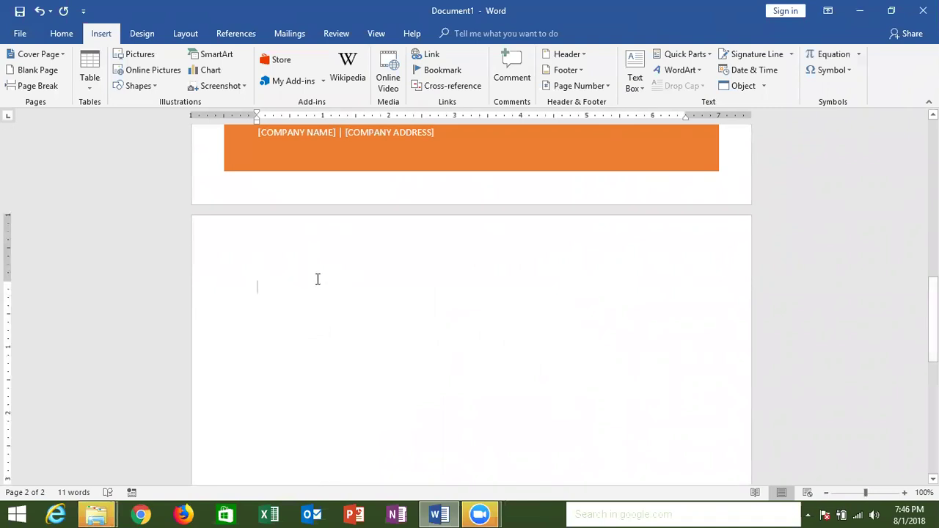
{"action": "type", "text": "=ra"}
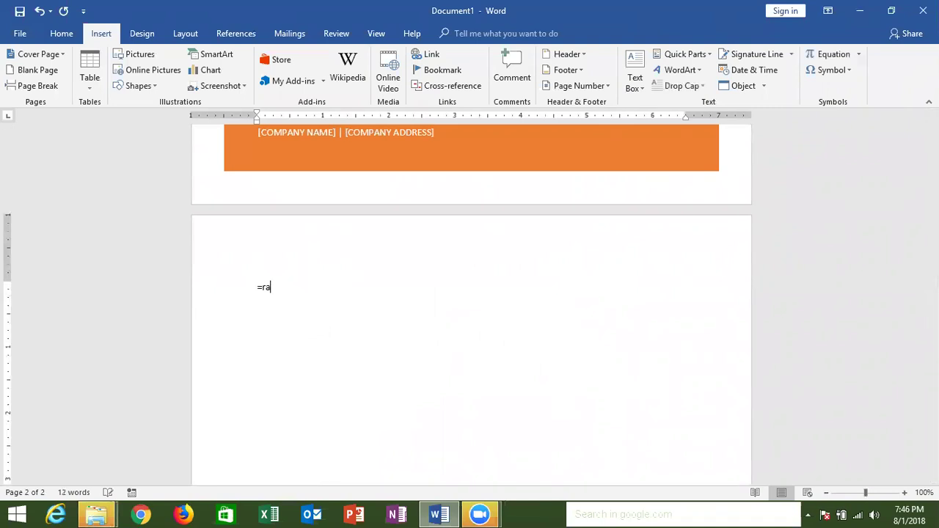
{"action": "type", "text": "nd"}
{"action": "type", "text": "()"}
{"action": "key", "text": "Return"}
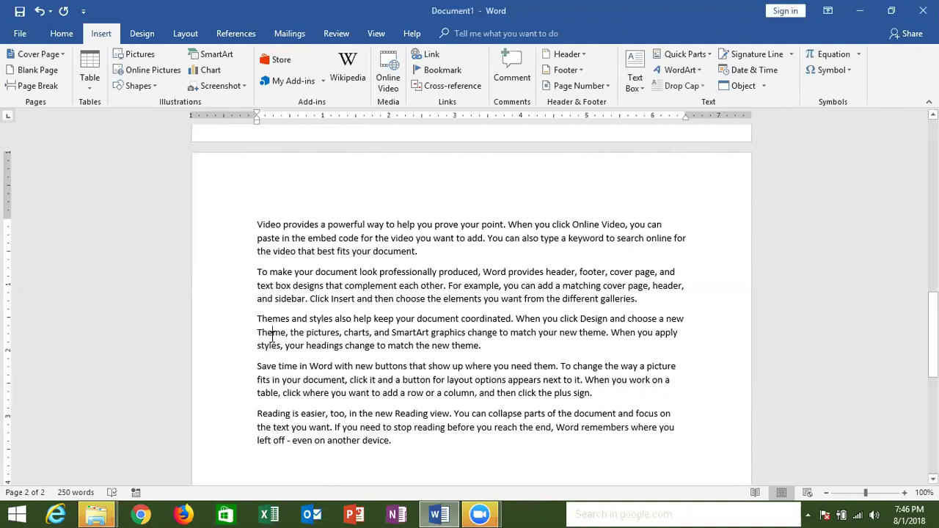
Step: Leave exactly one blank paragraph before the 'Themes' paragraph
{"action": "left_click", "coordinate": [276, 286]}
{"action": "left_click", "coordinate": [275, 307]}
{"action": "left_click", "coordinate": [259, 319]}
{"action": "key", "text": "Return"}
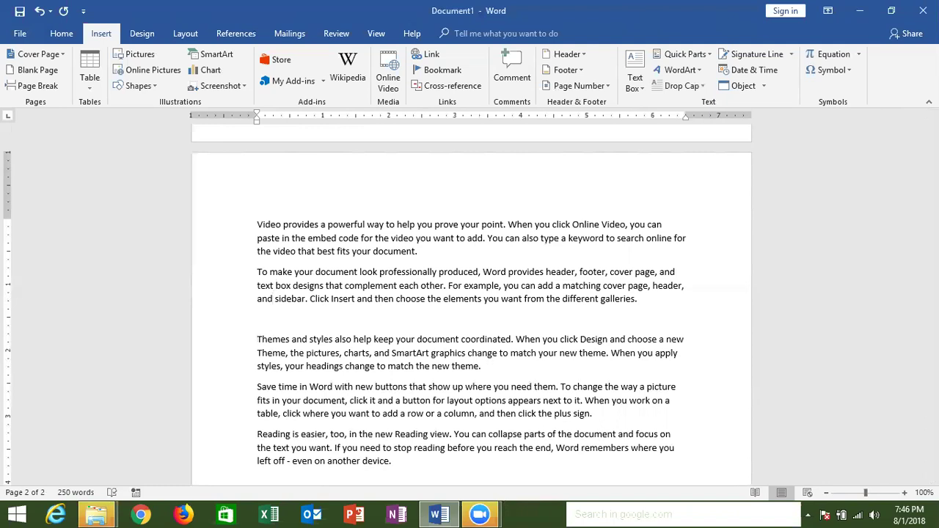
{"action": "key", "text": "Return"}
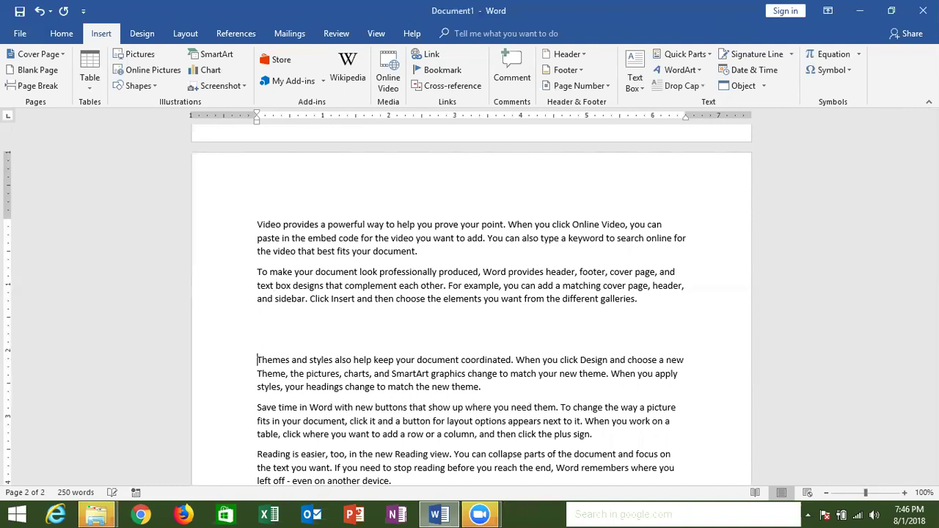
{"action": "key", "text": "Return"}
{"action": "left_click", "coordinate": [258, 360]}
{"action": "key", "text": "Down"}
{"action": "key", "text": "Down"}
{"action": "key", "text": "Down"}
{"action": "left_click", "coordinate": [258, 360]}
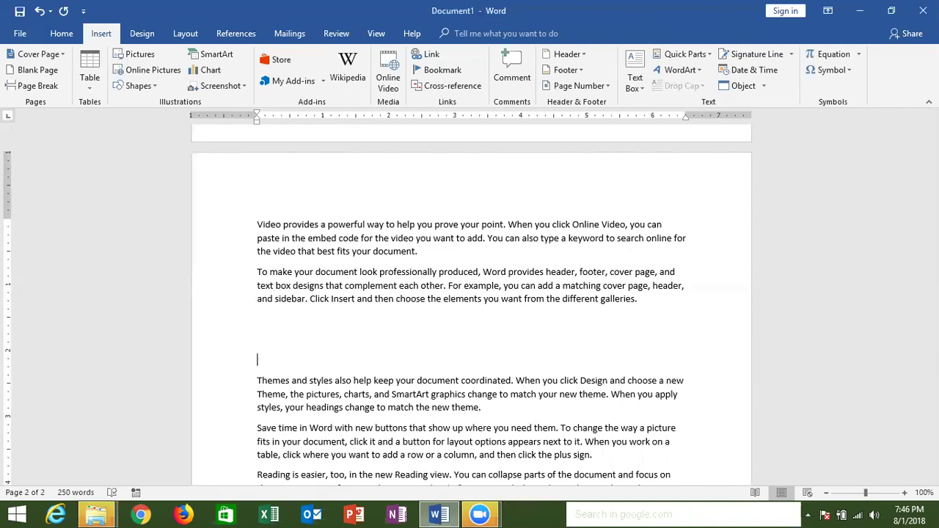
{"action": "key", "text": "BackSpace"}
{"action": "key", "text": "BackSpace"}
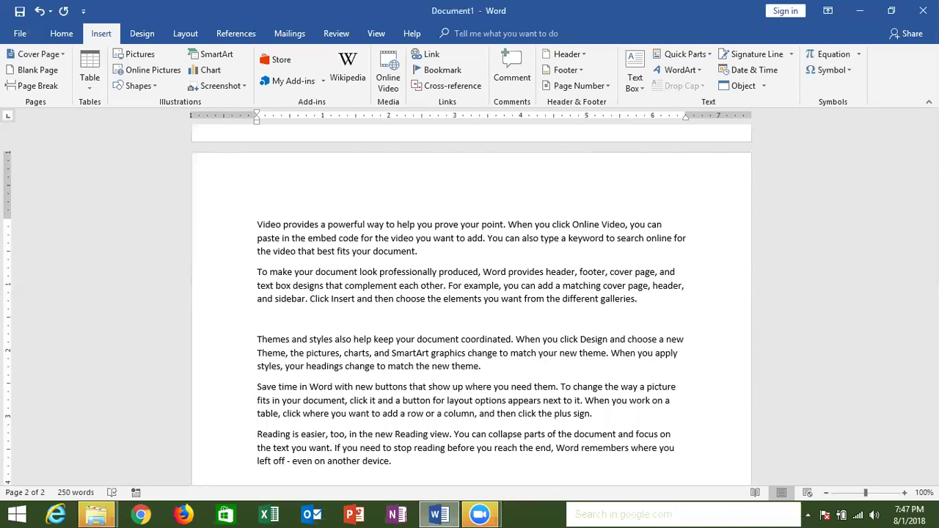
{"action": "left_click", "coordinate": [49, 74]}
{"action": "mouse_move", "coordinate": [933, 288]}
{"action": "left_mouse_down"}
{"action": "mouse_move", "coordinate": [933, 377]}
{"action": "mouse_move", "coordinate": [933, 298]}
{"action": "left_mouse_up"}
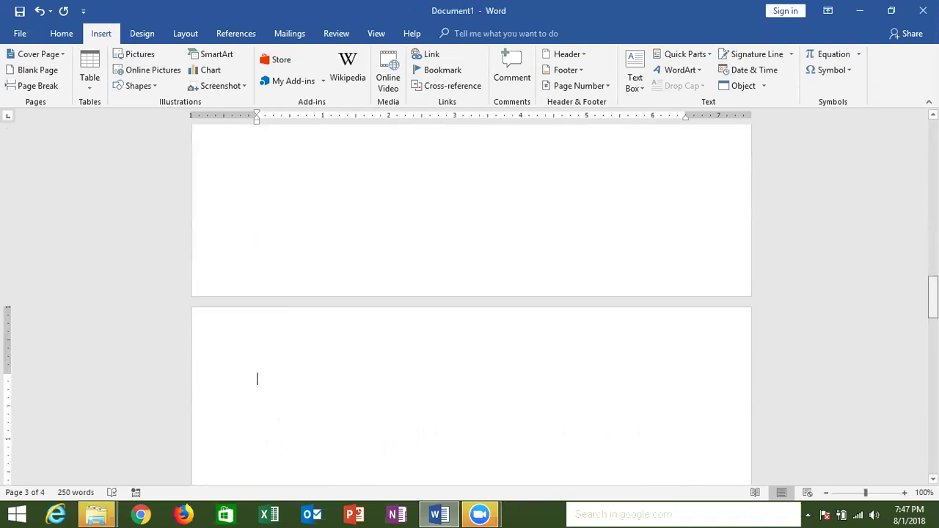
{"action": "key", "text": "BackSpace"}
{"action": "key", "text": "BackSpace"}
{"action": "key", "text": "BackSpace"}
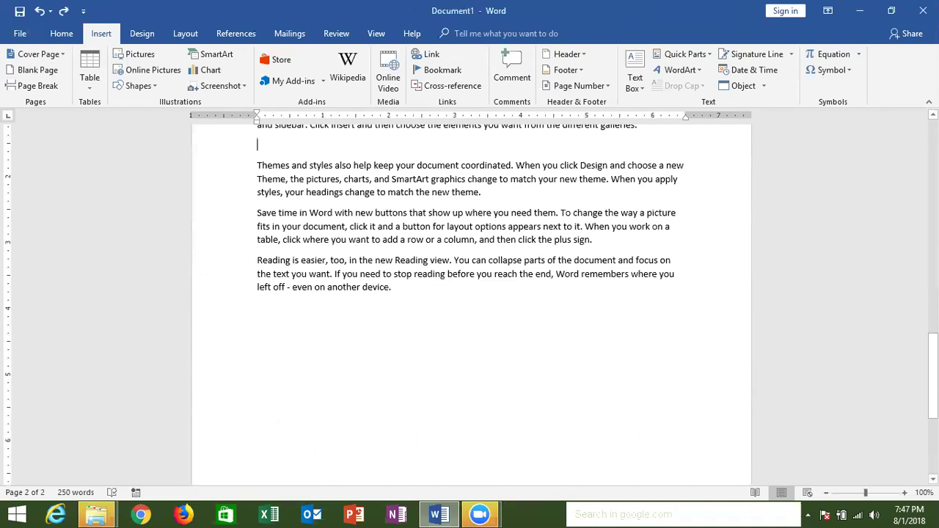
{"action": "left_click_drag", "start_coordinate": [933, 377], "coordinate": [932, 340]}
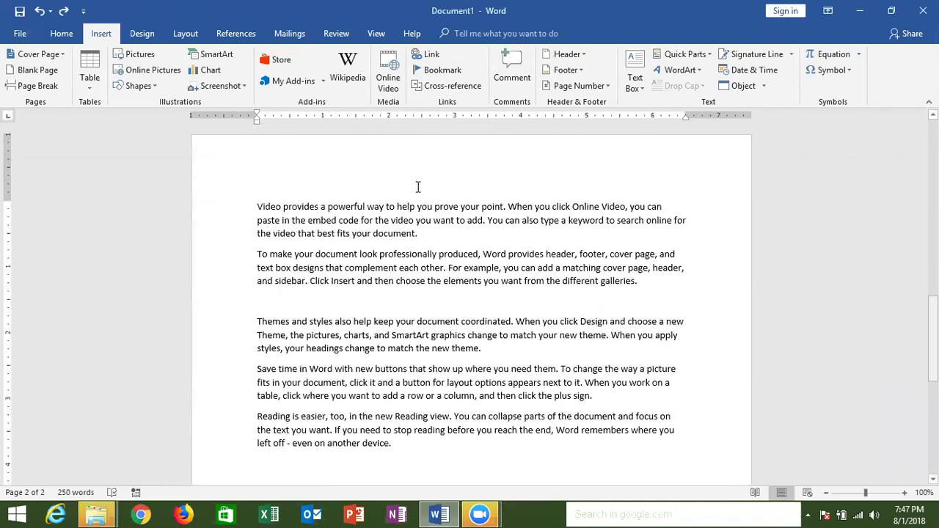
{"action": "left_click_drag", "start_coordinate": [258, 206], "coordinate": [526, 308]}
{"action": "left_click_drag", "start_coordinate": [597, 395], "coordinate": [676, 443]}
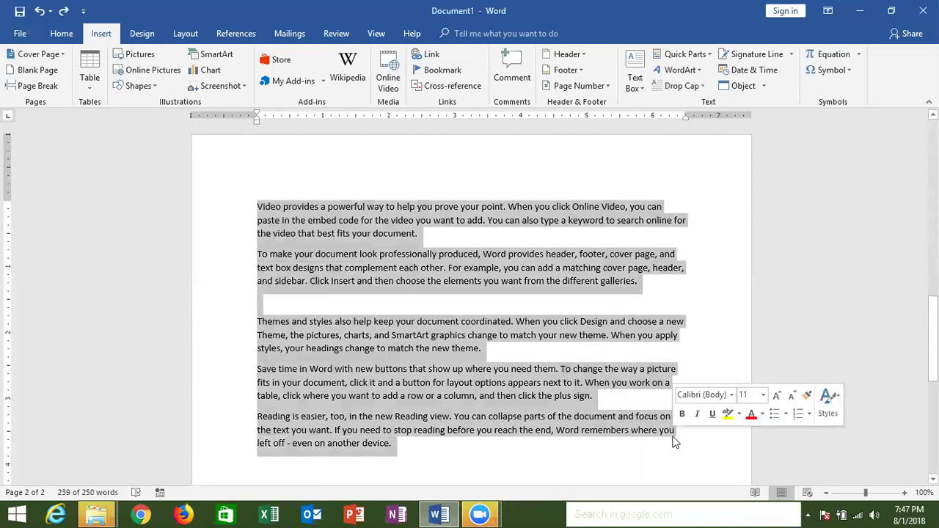
{"action": "left_click", "coordinate": [270, 309]}
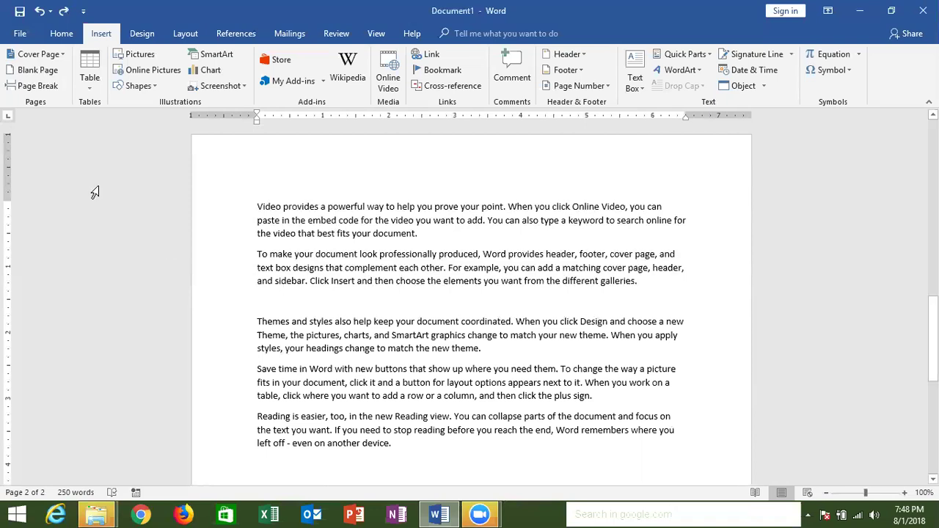
Step: Insert a page break, then delete both the break and the blank line before 'Themes'
{"action": "left_click", "coordinate": [36, 86]}
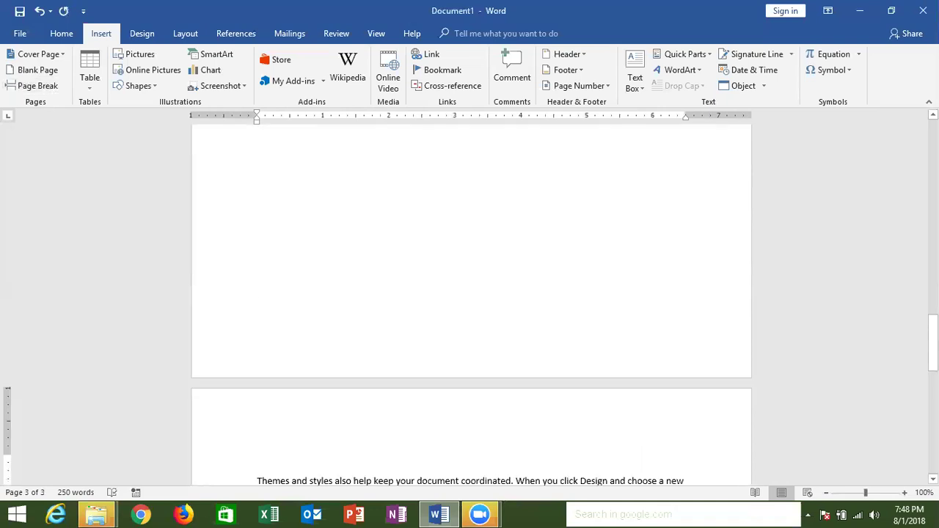
{"action": "mouse_move", "coordinate": [933, 345]}
{"action": "left_mouse_down"}
{"action": "mouse_move", "coordinate": [933, 332]}
{"action": "mouse_move", "coordinate": [933, 348]}
{"action": "left_mouse_up"}
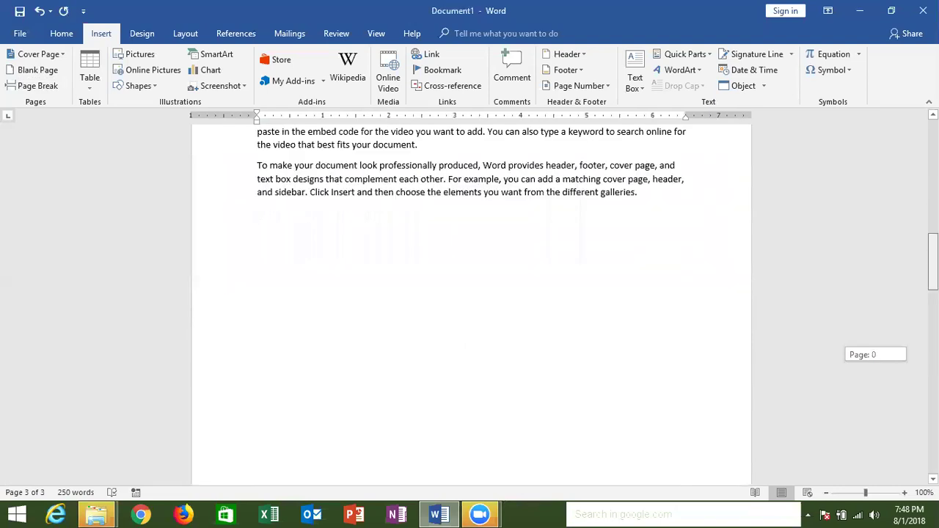
{"action": "left_click_drag", "start_coordinate": [933, 347], "coordinate": [933, 261]}
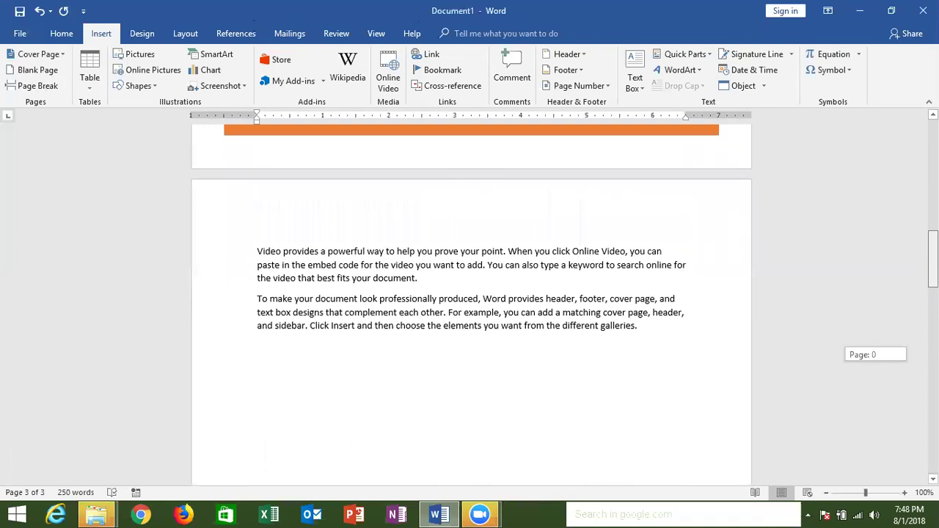
{"action": "left_click_drag", "start_coordinate": [933, 261], "coordinate": [933, 300]}
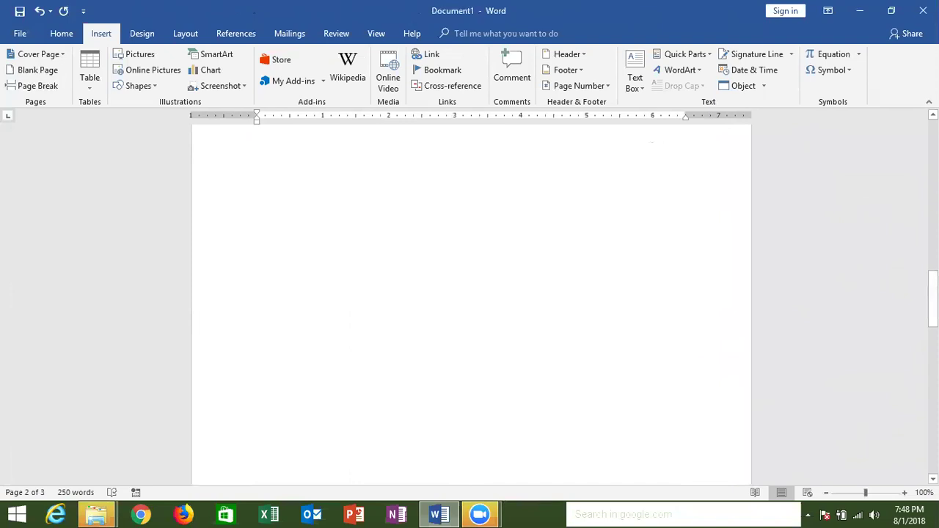
{"action": "left_click_drag", "start_coordinate": [933, 300], "coordinate": [933, 348]}
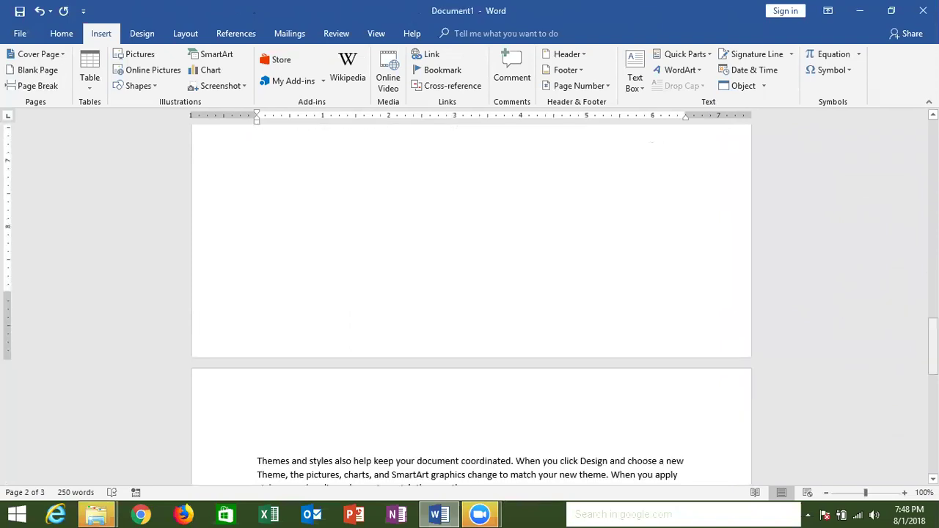
{"action": "left_click", "coordinate": [259, 460]}
{"action": "key", "text": "BackSpace"}
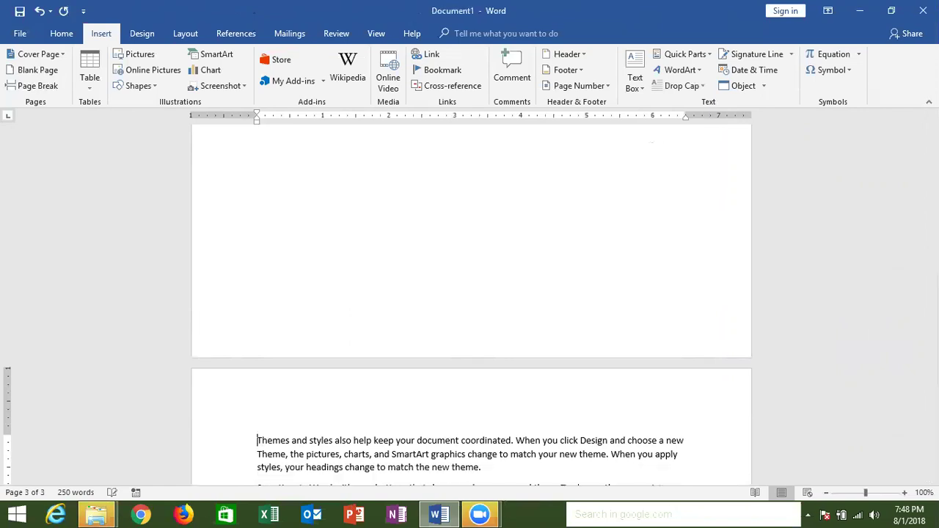
{"action": "key", "text": "BackSpace"}
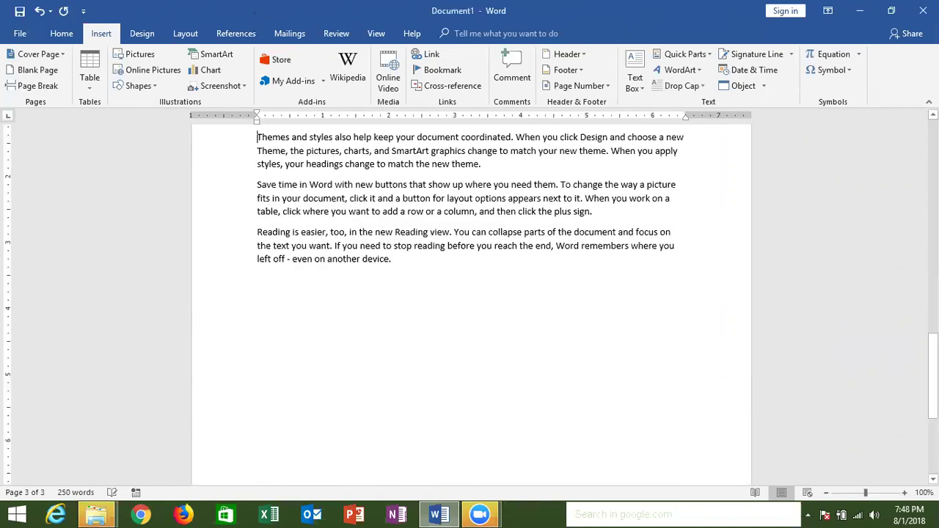
{"action": "mouse_move", "coordinate": [933, 378]}
{"action": "left_mouse_down"}
{"action": "mouse_move", "coordinate": [933, 431]}
{"action": "mouse_move", "coordinate": [906, 196]}
{"action": "mouse_move", "coordinate": [933, 339]}
{"action": "mouse_move", "coordinate": [933, 330]}
{"action": "left_mouse_up"}
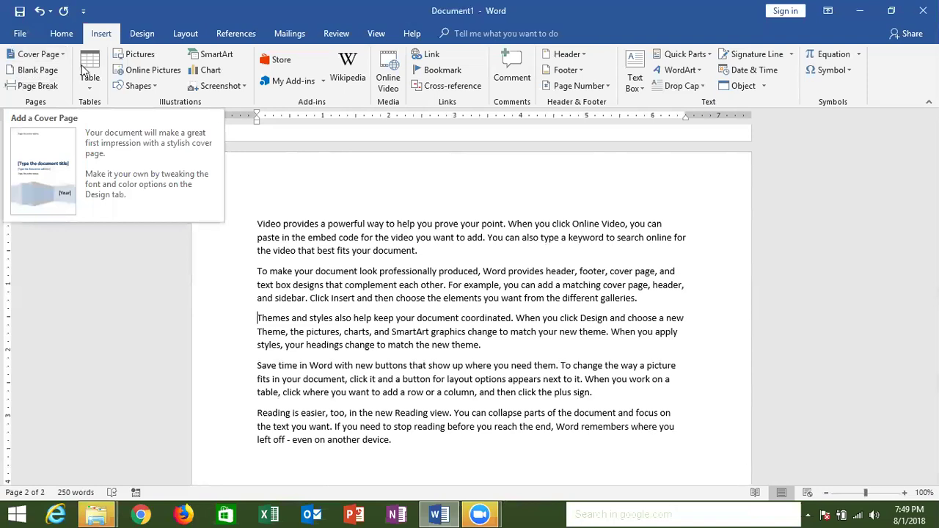
Step: Delete all the sample text and insert a 6x5 table
{"action": "left_click", "coordinate": [401, 438]}
{"action": "left_click_drag", "start_coordinate": [326, 372], "coordinate": [258, 216]}
{"action": "key", "text": "Delete"}
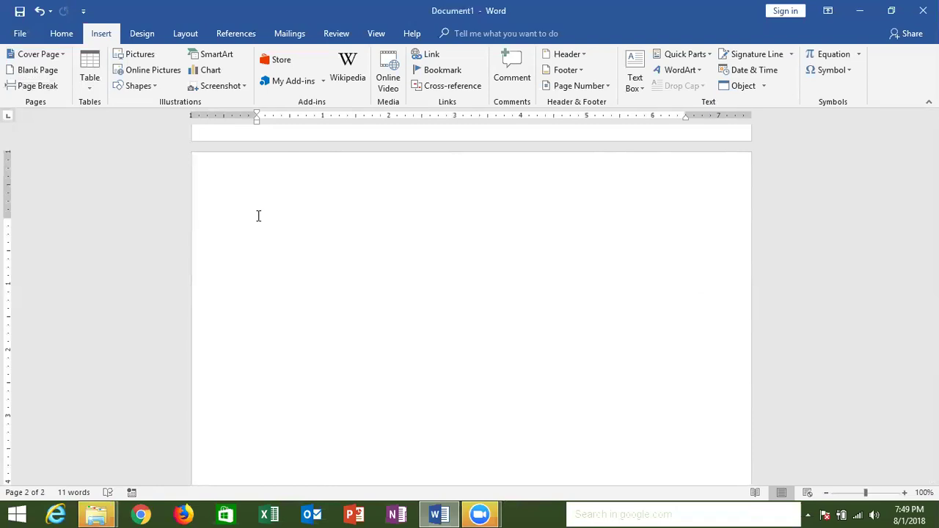
{"action": "left_click", "coordinate": [97, 88]}
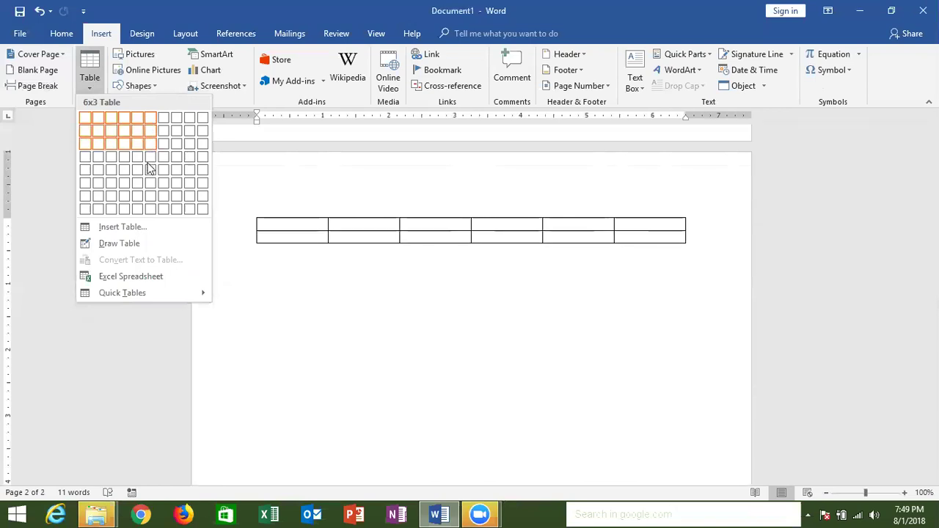
{"action": "left_click", "coordinate": [145, 175]}
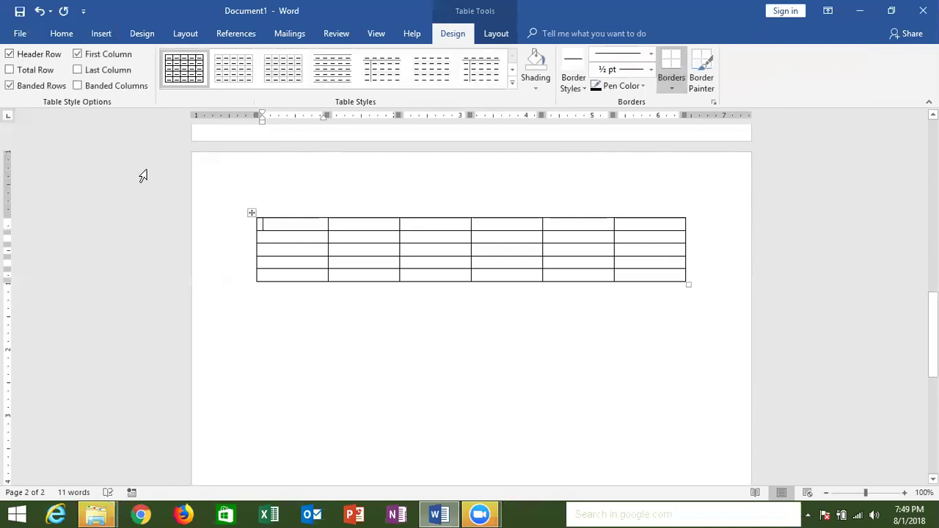
Step: Fill the header row with Sr, Name, Course, Class, Fees and Duration
{"action": "type", "text": "Sr"}
{"action": "key", "text": "Tab"}
{"action": "type", "text": "Name"}
{"action": "key", "text": "Tab"}
{"action": "type", "text": "Course"}
{"action": "key", "text": "Tab"}
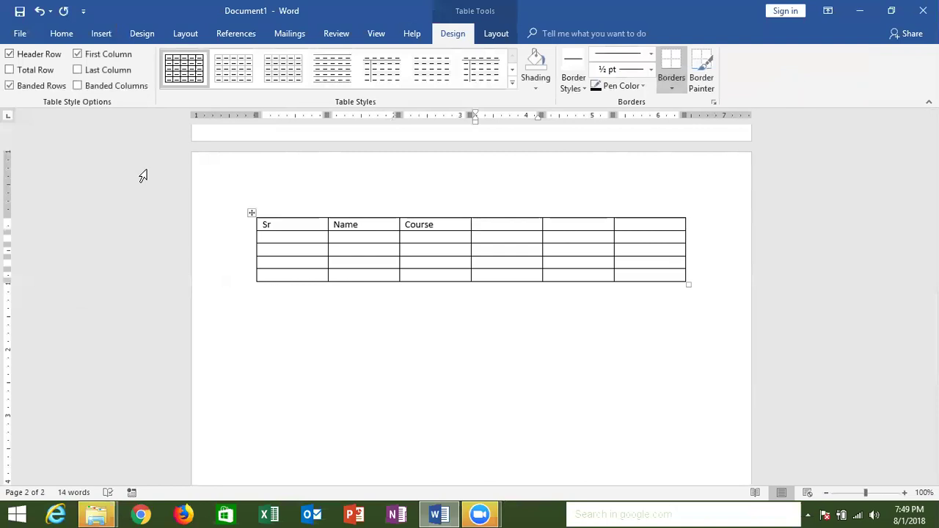
{"action": "type", "text": "Class"}
{"action": "key", "text": "Tab"}
{"action": "type", "text": "Fees"}
{"action": "key", "text": "Tab"}
{"action": "type", "text": "Duratio"}
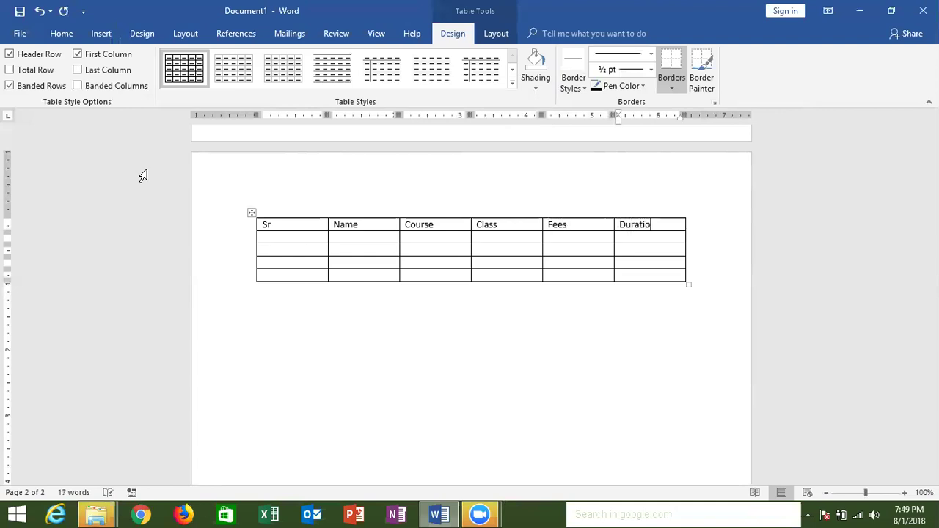
{"action": "type", "text": "n"}
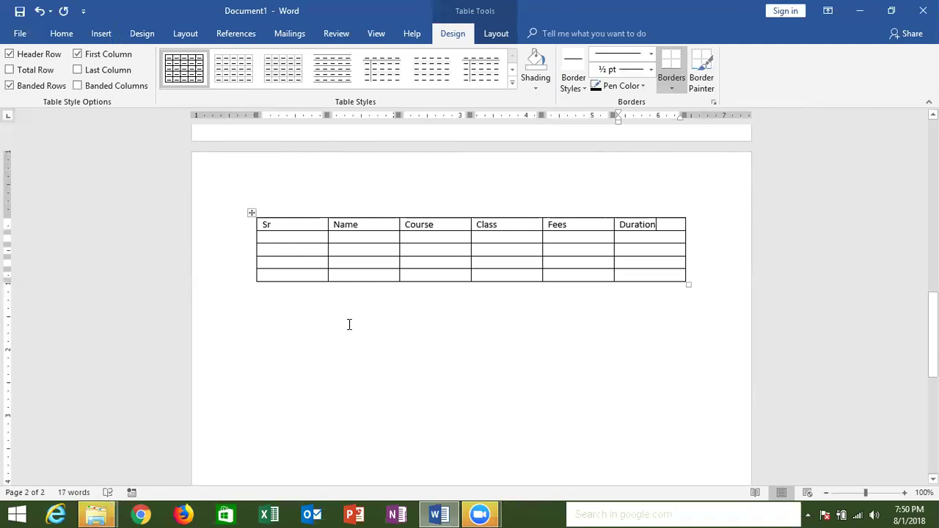
{"action": "left_click", "coordinate": [349, 323]}
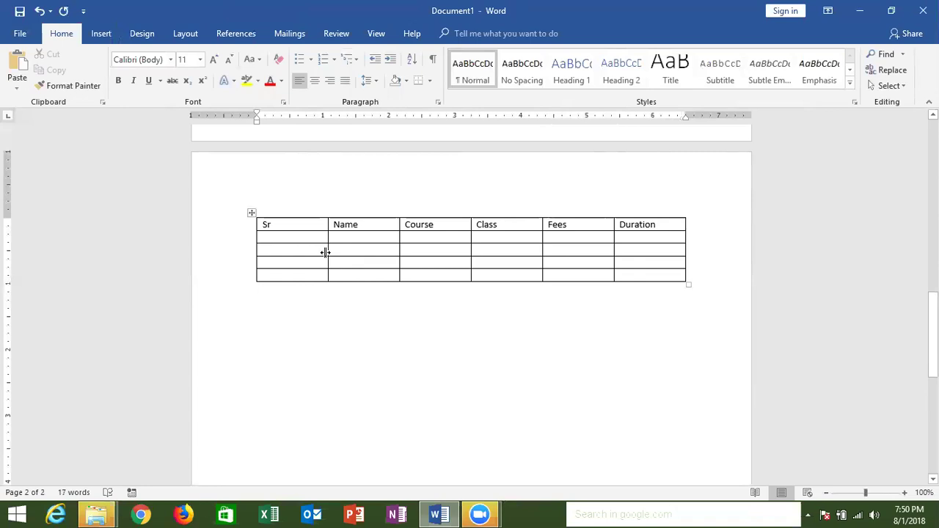
Step: Narrow the Sr column and insert a row below the table's last row
{"action": "left_click_drag", "start_coordinate": [325, 253], "coordinate": [278, 248]}
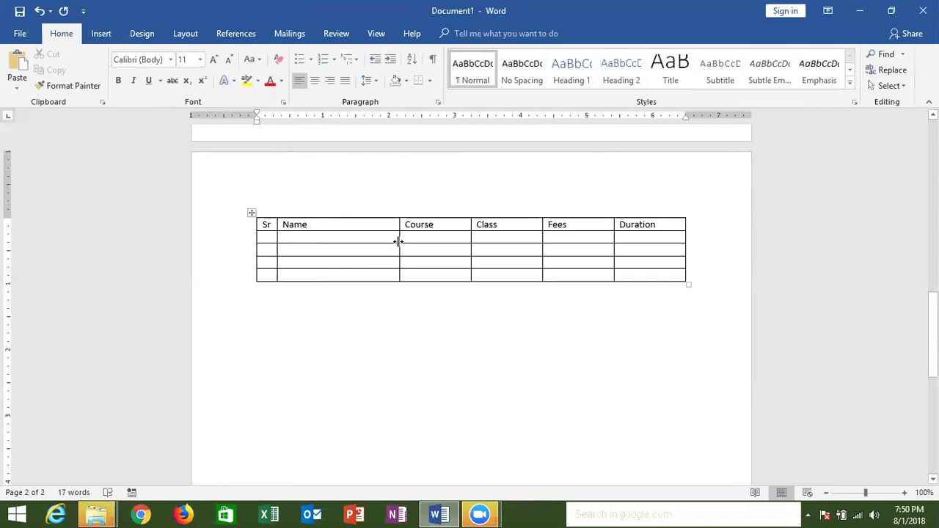
{"action": "left_click", "coordinate": [351, 275]}
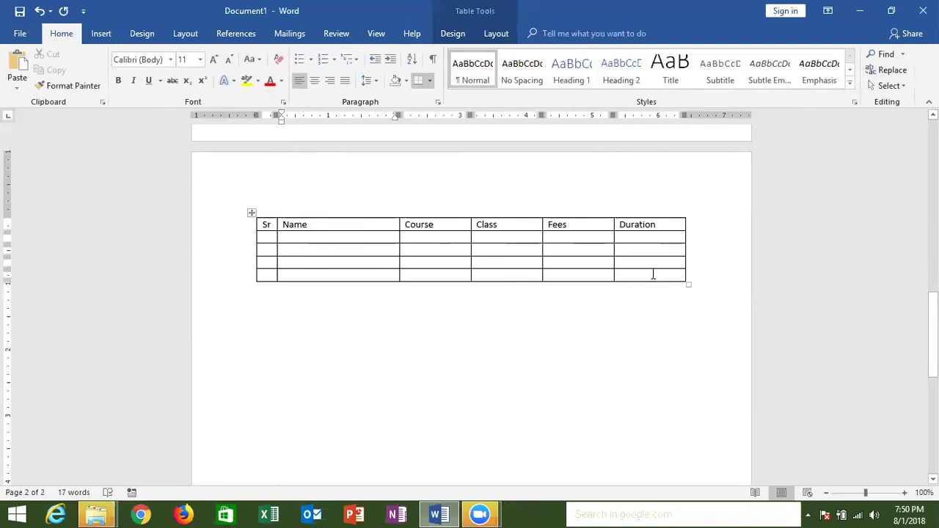
{"action": "left_click", "coordinate": [650, 277]}
{"action": "right_click", "coordinate": [652, 279]}
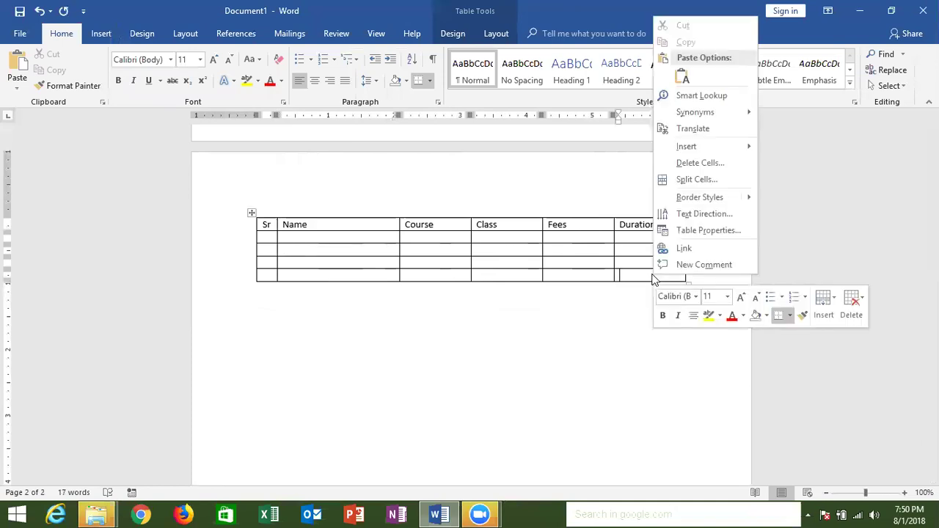
{"action": "mouse_move", "coordinate": [697, 146]}
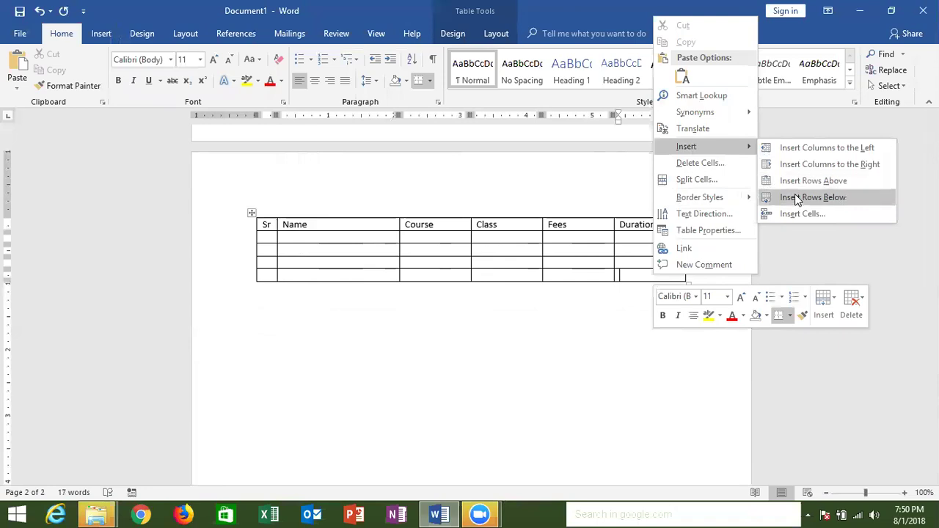
{"action": "left_click", "coordinate": [797, 198]}
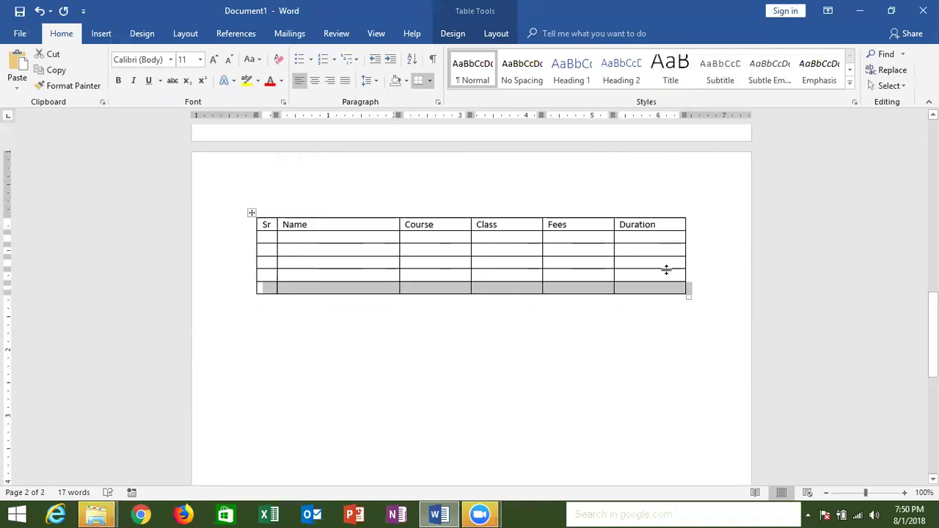
Step: Add three more rows at the bottom of the table using F4
{"action": "left_click", "coordinate": [653, 289]}
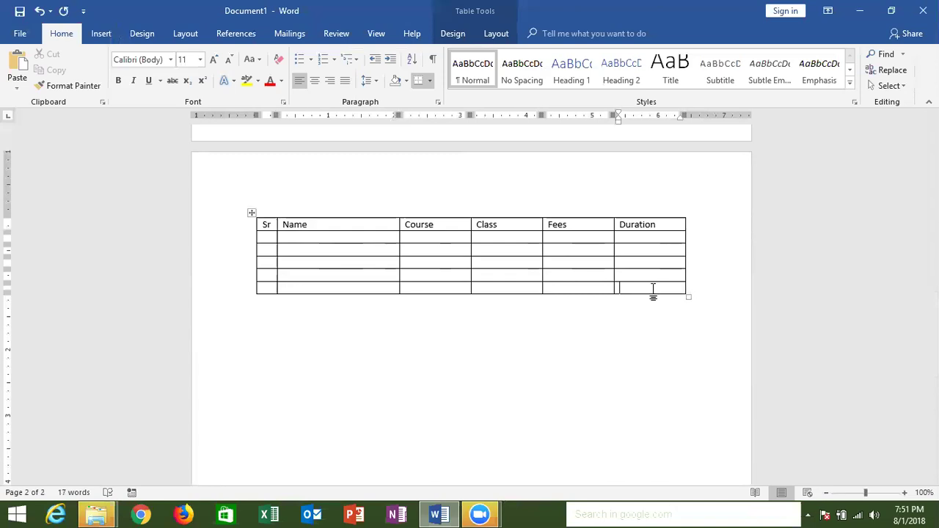
{"action": "key", "text": "F4"}
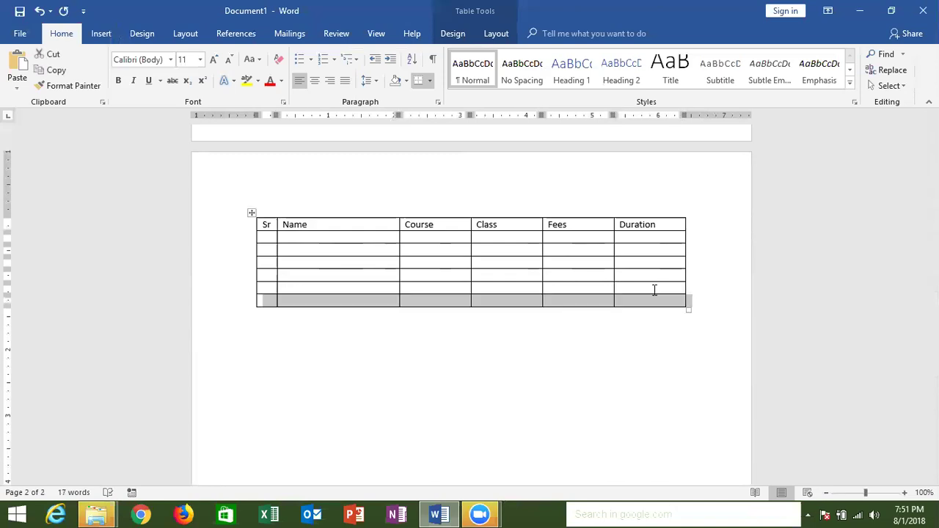
{"action": "key", "text": "F4"}
{"action": "key", "text": "F4"}
{"action": "key", "text": "F4"}
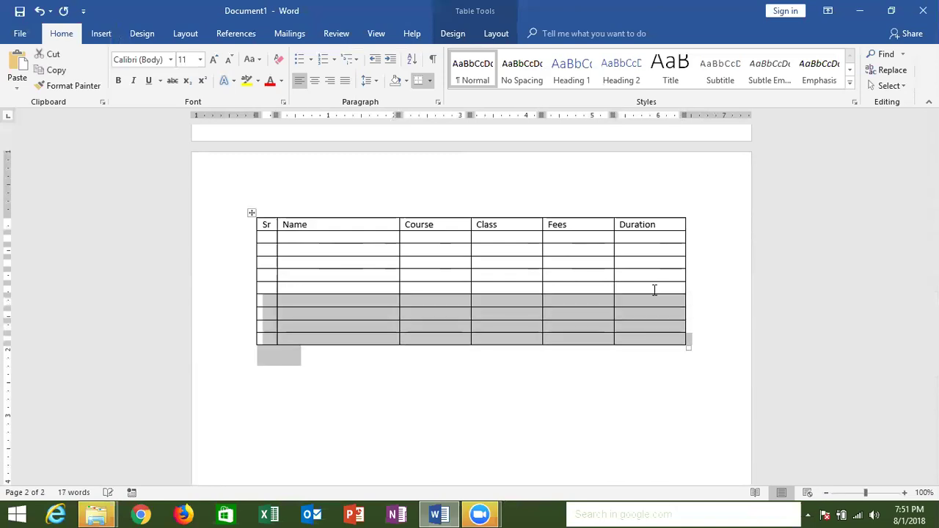
{"action": "key", "text": "F4"}
{"action": "key", "text": "F4"}
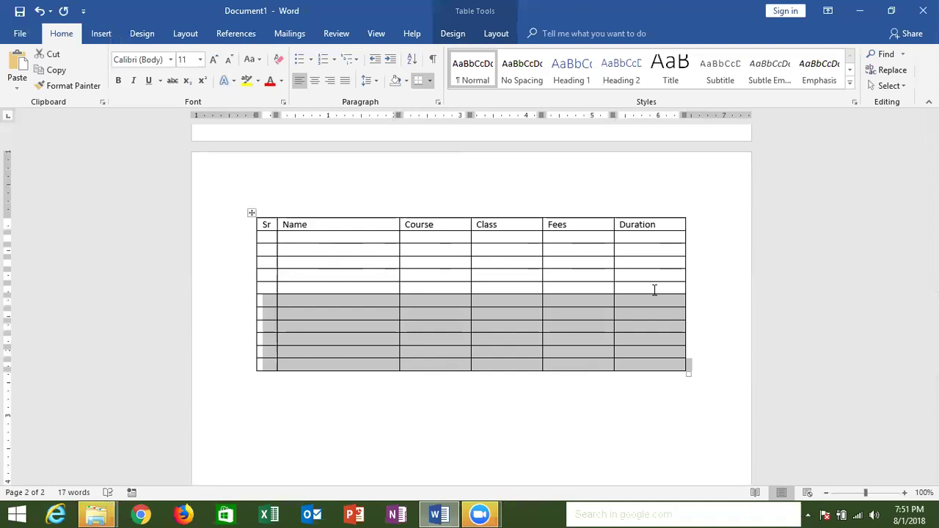
{"action": "left_click", "coordinate": [654, 290]}
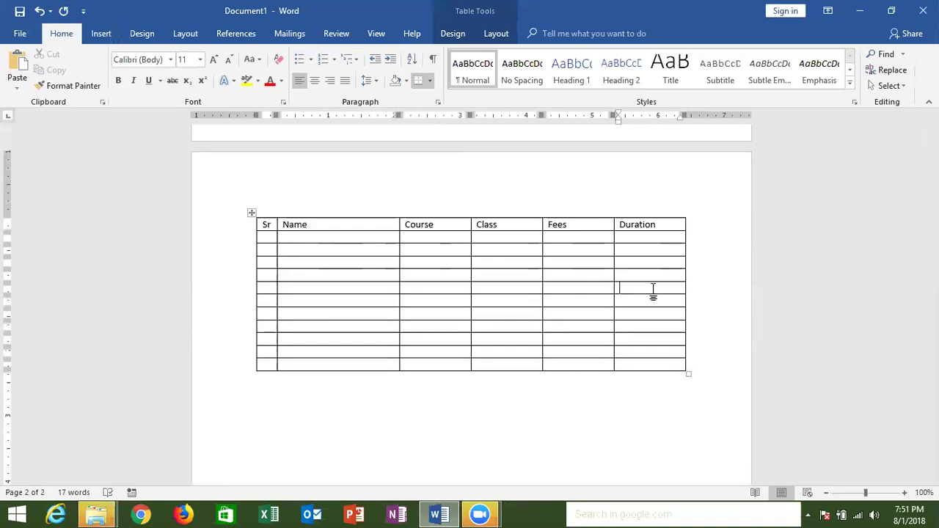
Step: Try a few table styles, then apply the orange Grid Table style
{"action": "left_click", "coordinate": [461, 31]}
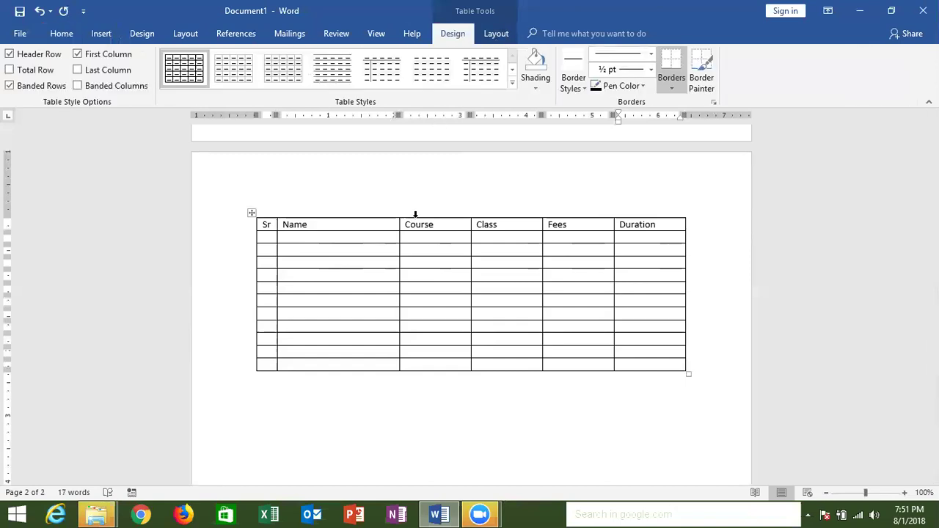
{"action": "left_click", "coordinate": [424, 250]}
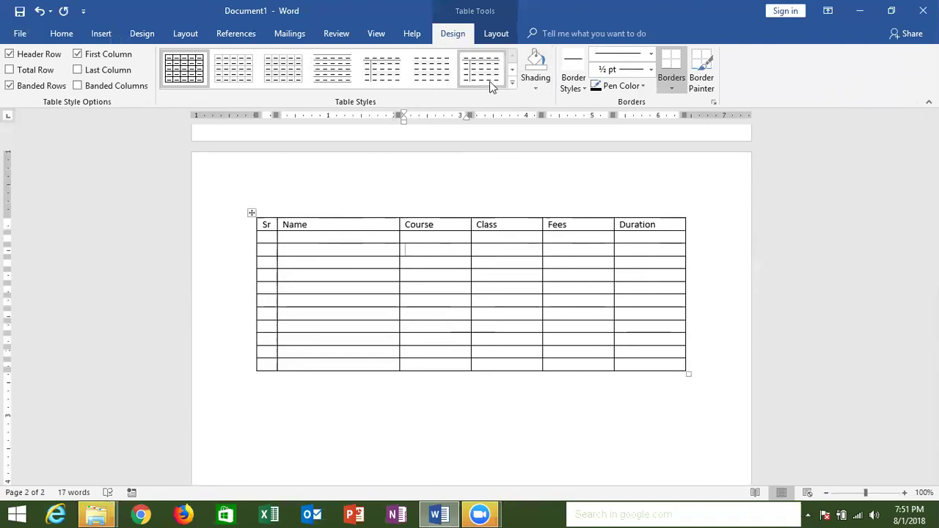
{"action": "left_click", "coordinate": [250, 64]}
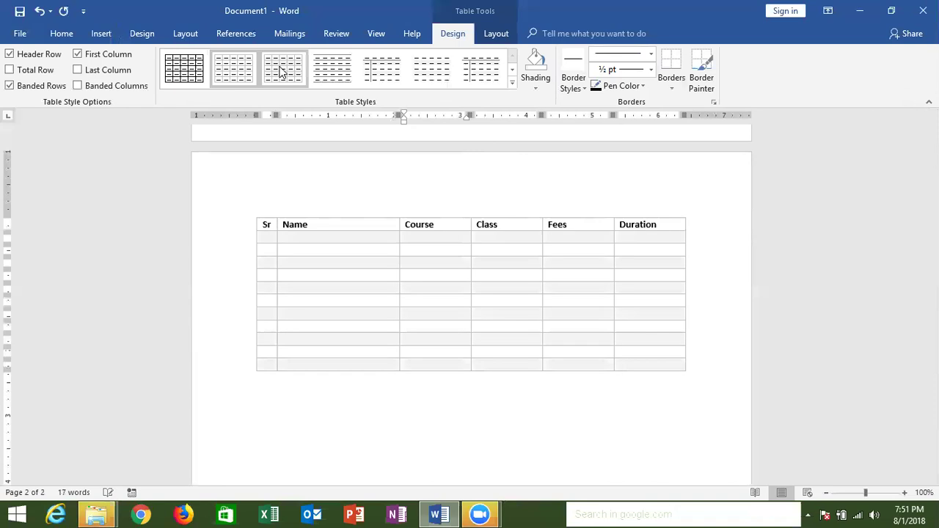
{"action": "left_click", "coordinate": [334, 70]}
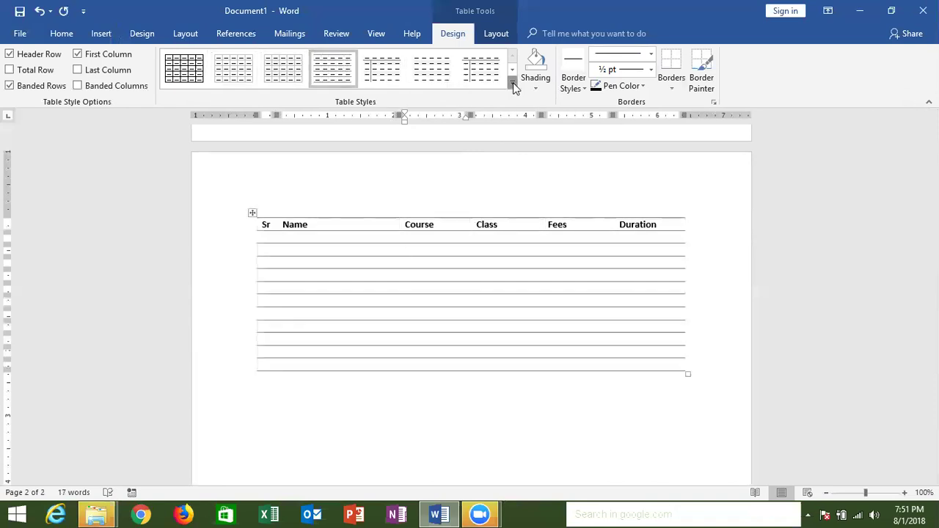
{"action": "left_click", "coordinate": [513, 83]}
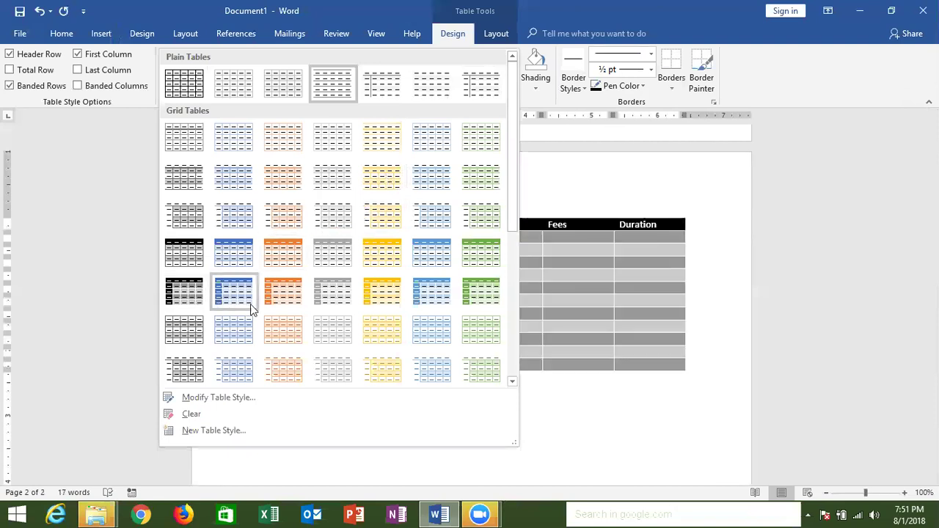
{"action": "left_click", "coordinate": [282, 331]}
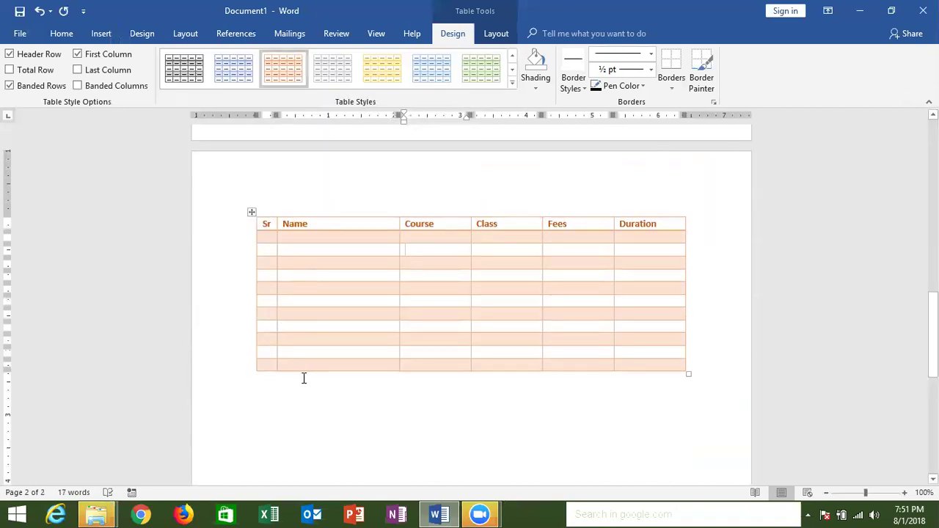
{"action": "left_click", "coordinate": [536, 85]}
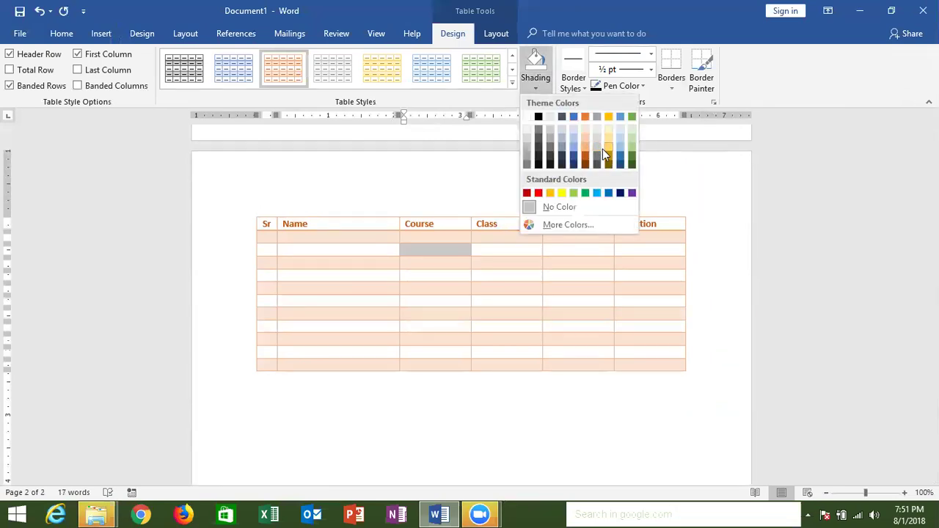
Step: Select the table's header row and shade it blue
{"action": "left_click", "coordinate": [308, 240]}
{"action": "left_click", "coordinate": [258, 224]}
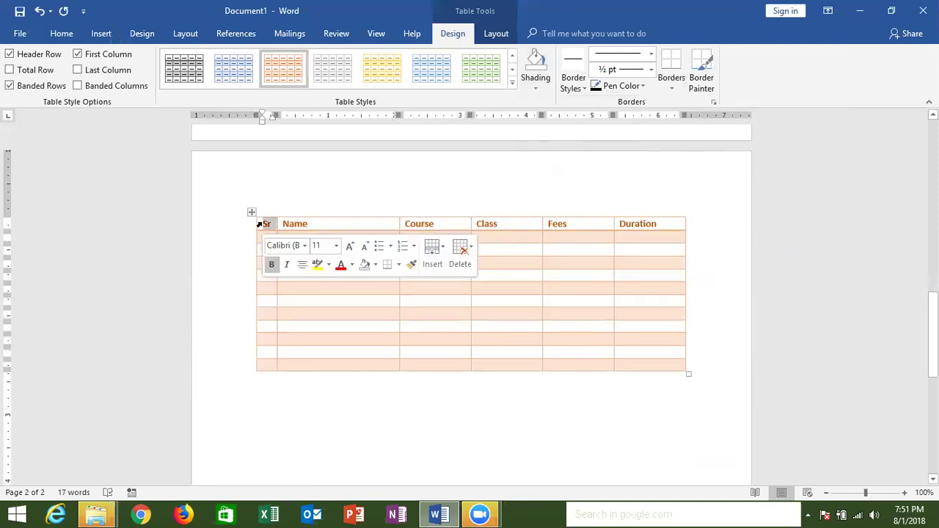
{"action": "left_click", "coordinate": [275, 223]}
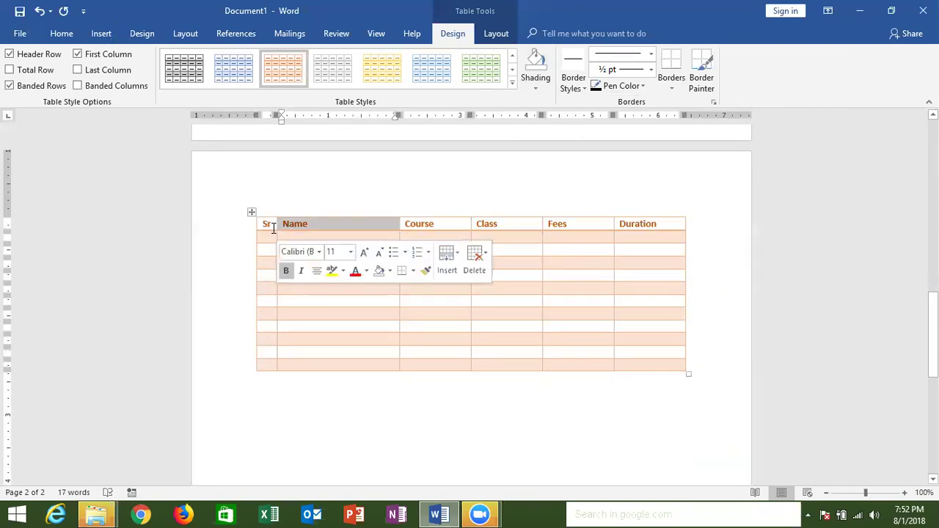
{"action": "left_click_drag", "start_coordinate": [344, 227], "coordinate": [643, 223]}
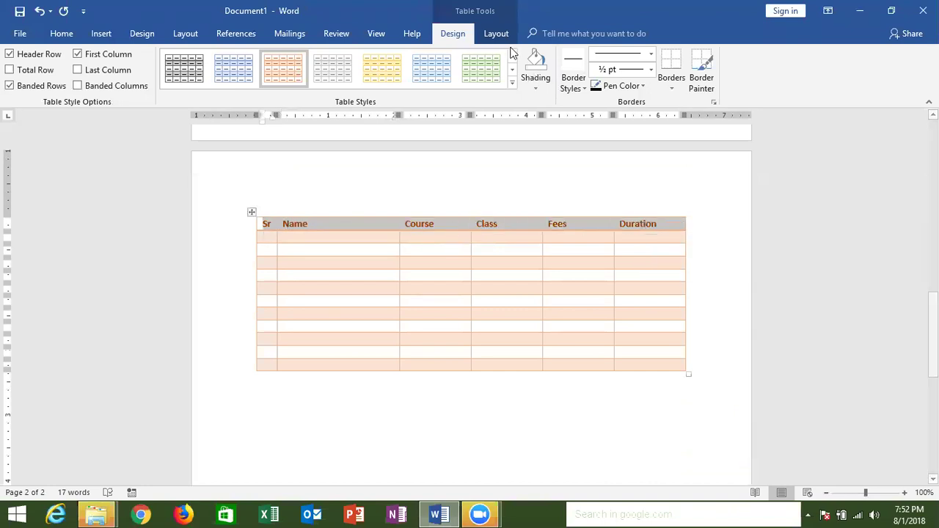
{"action": "left_click", "coordinate": [534, 83]}
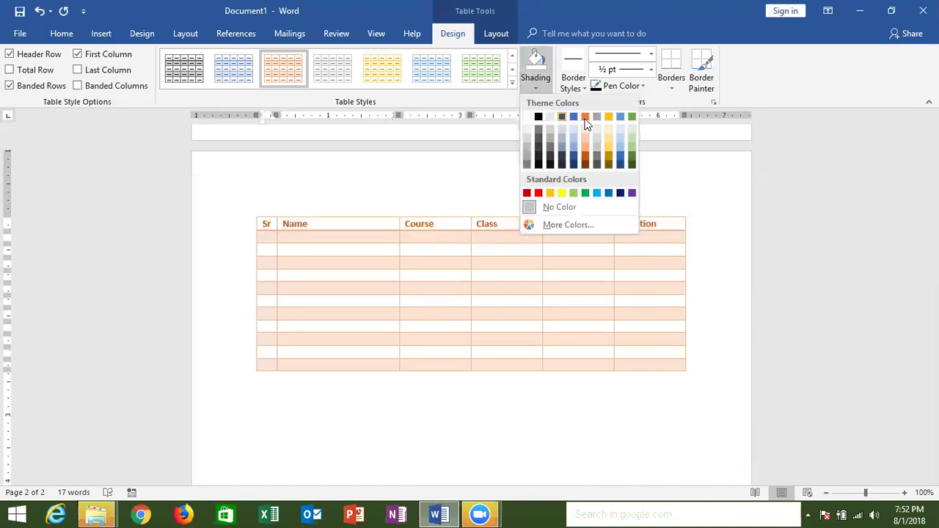
{"action": "left_click", "coordinate": [596, 194]}
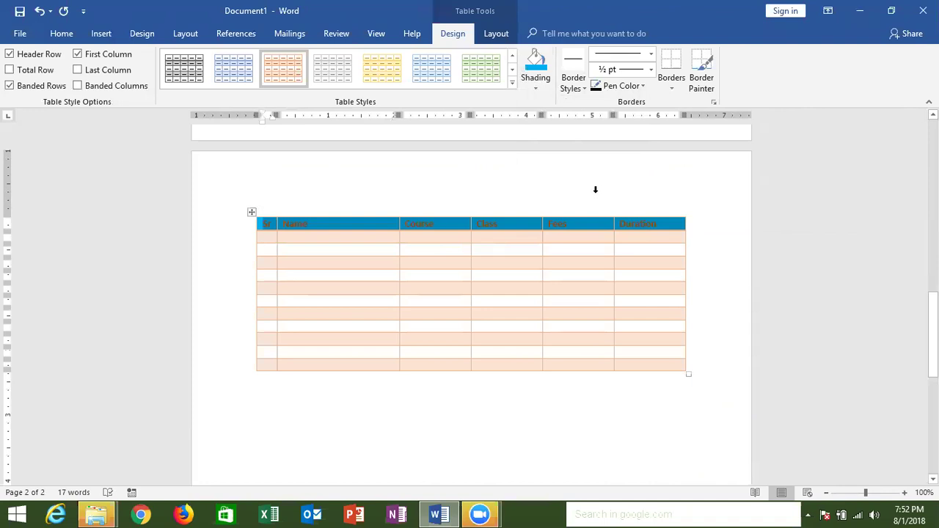
Step: Tick Total Row and enter 15000 as the first Fees value
{"action": "left_click", "coordinate": [9, 70]}
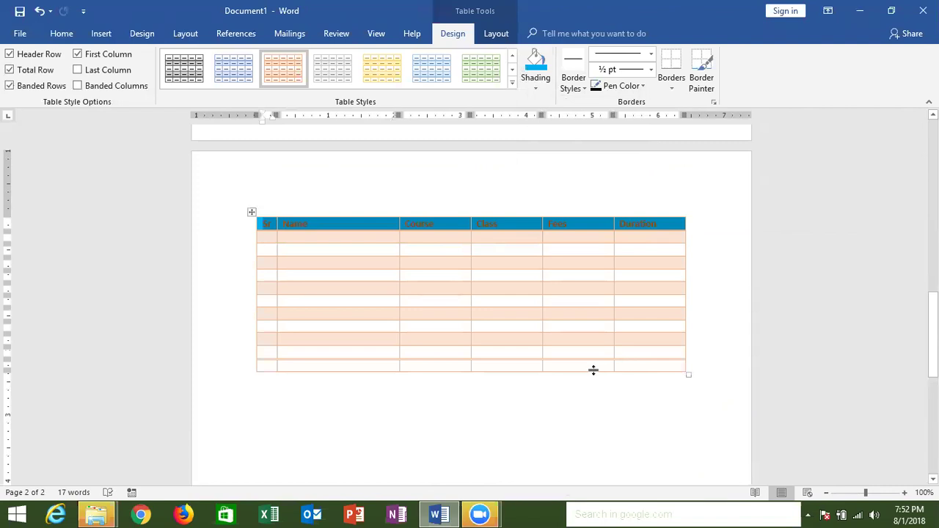
{"action": "left_click", "coordinate": [591, 366]}
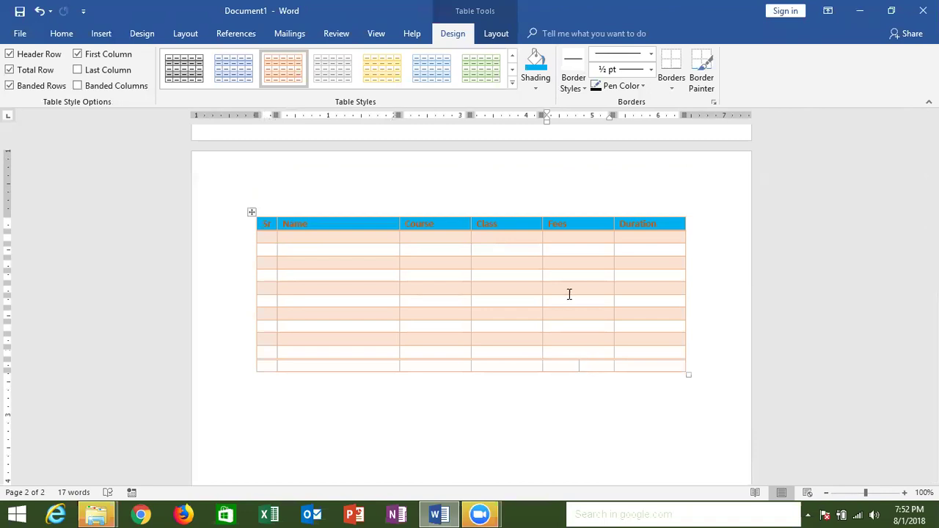
{"action": "key", "text": "ctrl+z"}
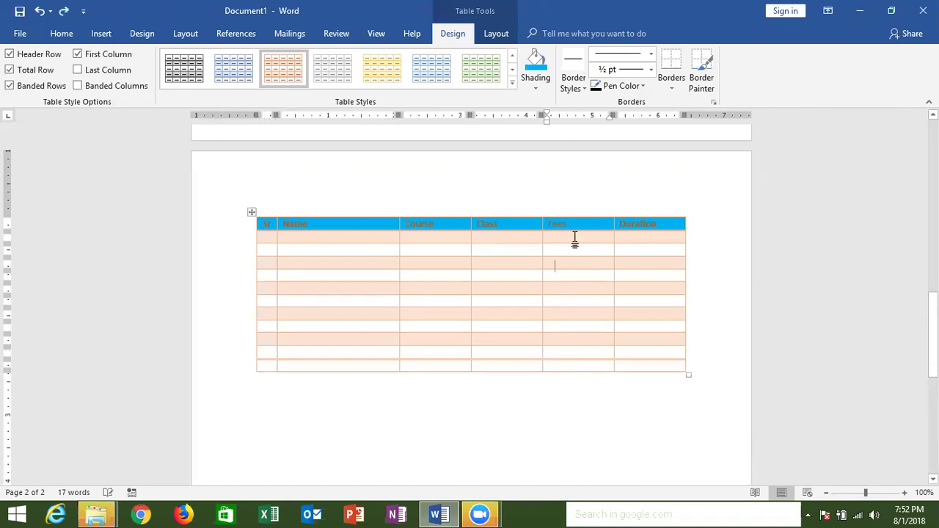
{"action": "type", "text": "15000"}
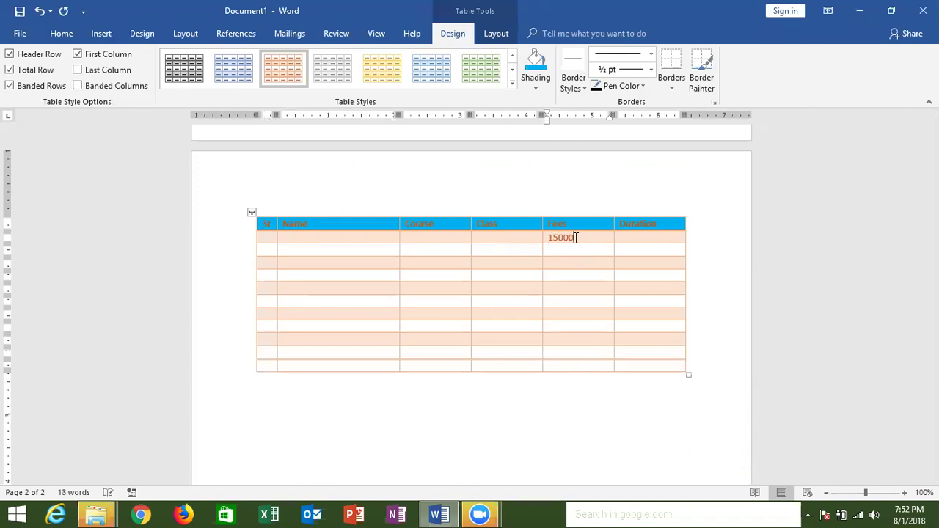
{"action": "key", "text": "BackSpace"}
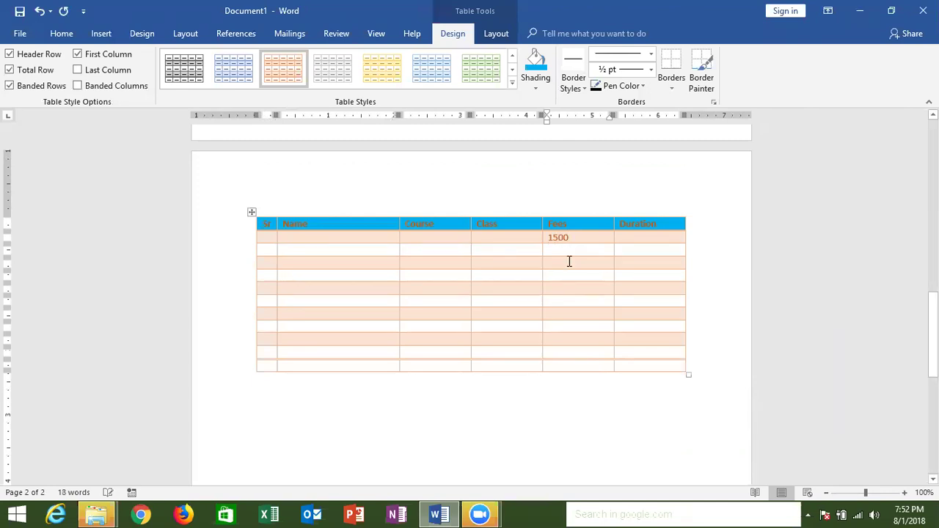
{"action": "type", "text": "0"}
{"action": "left_click", "coordinate": [564, 367]}
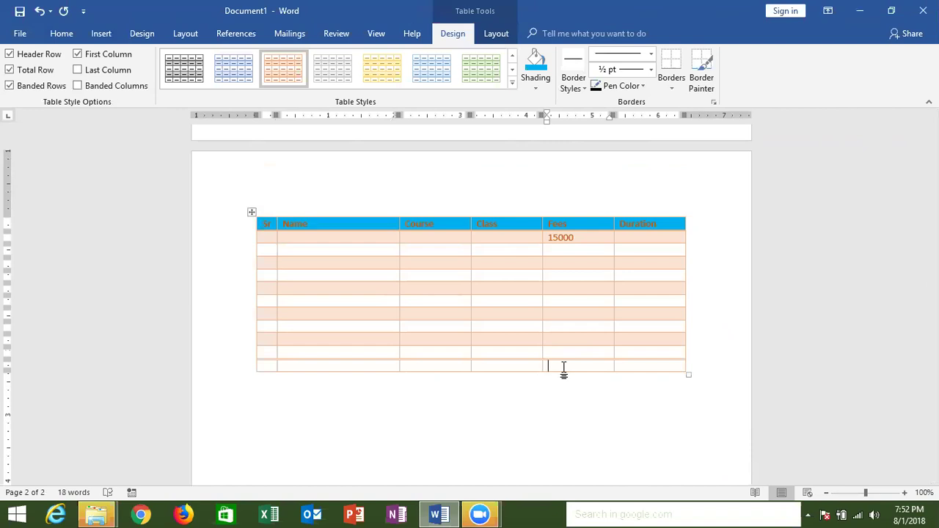
{"action": "right_click", "coordinate": [565, 372]}
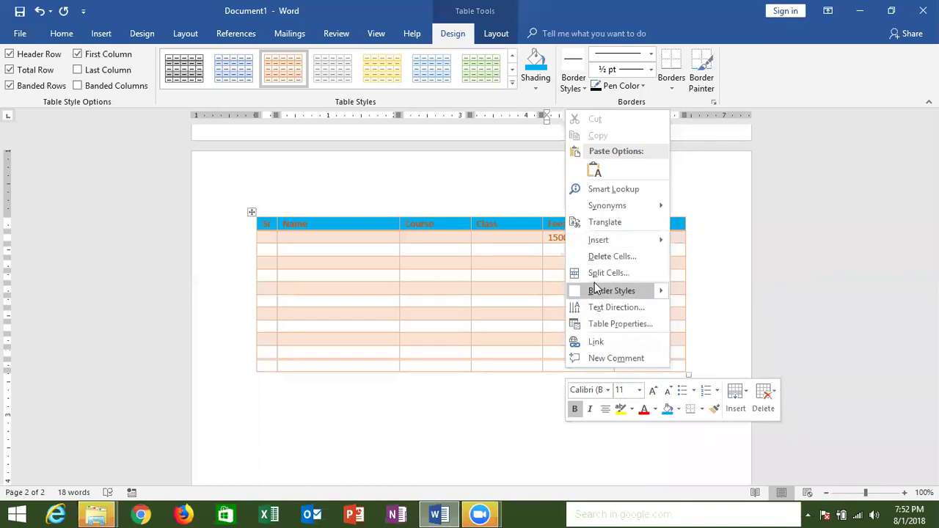
{"action": "left_click", "coordinate": [579, 325]}
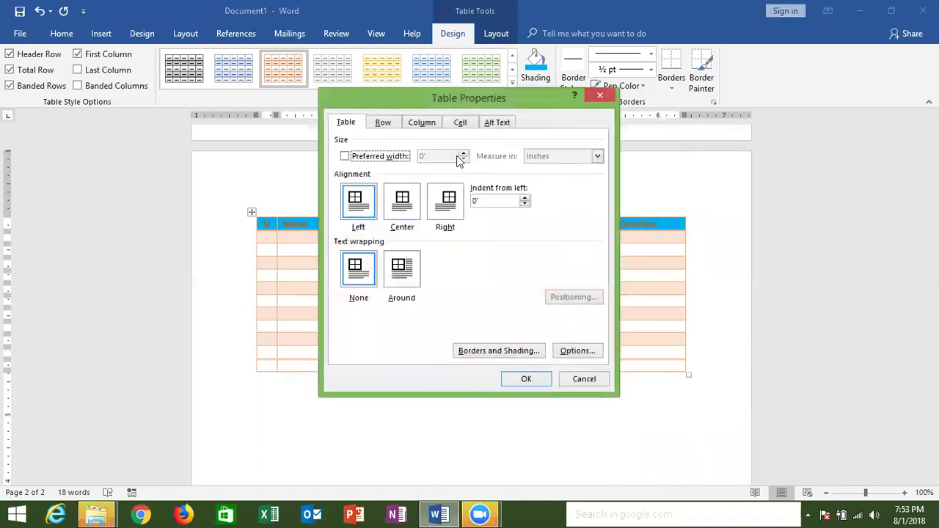
{"action": "left_click", "coordinate": [383, 123]}
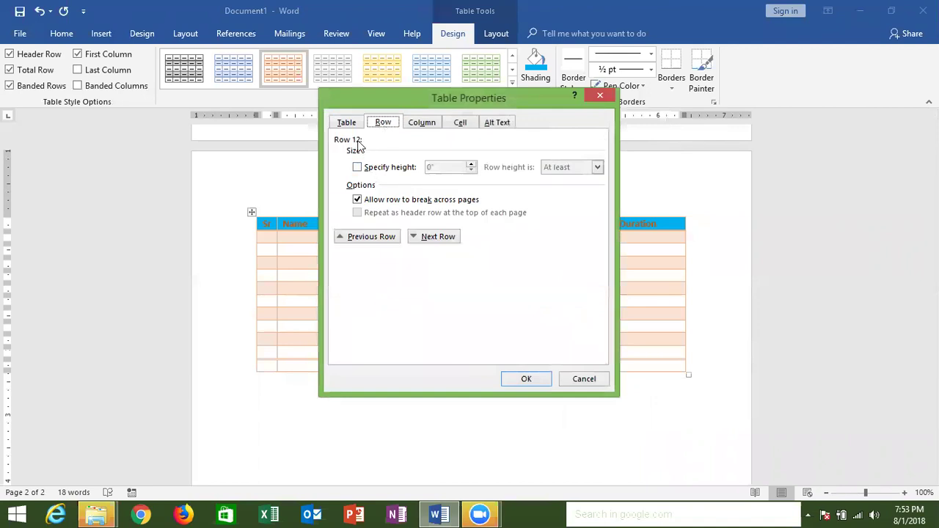
{"action": "left_click", "coordinate": [358, 167]}
{"action": "left_click", "coordinate": [358, 167]}
{"action": "left_click", "coordinate": [357, 168]}
{"action": "left_click", "coordinate": [357, 168]}
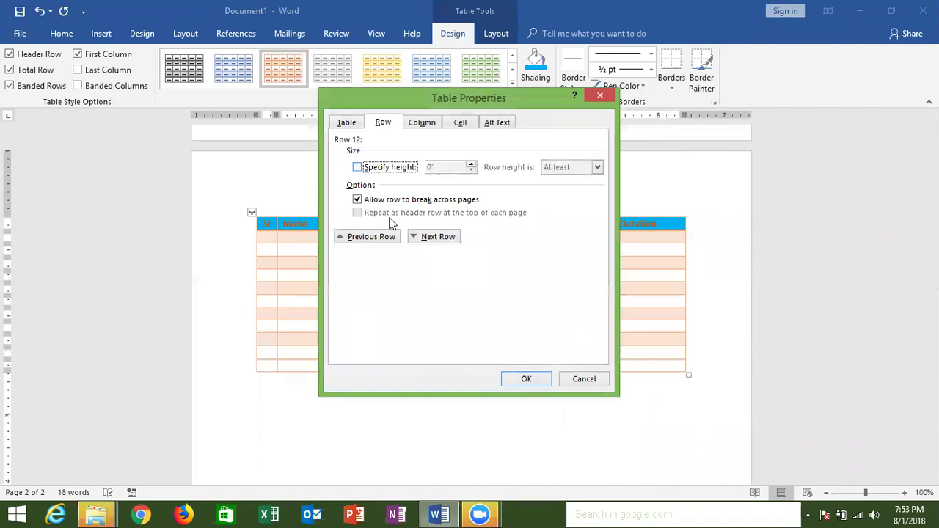
{"action": "left_click", "coordinate": [418, 238]}
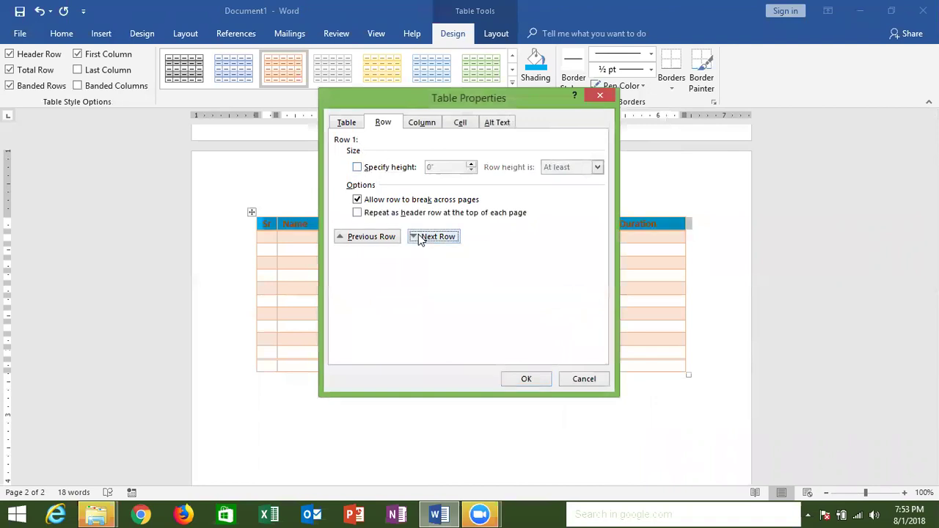
{"action": "left_click", "coordinate": [419, 239]}
{"action": "left_click", "coordinate": [420, 238]}
{"action": "left_click", "coordinate": [420, 238]}
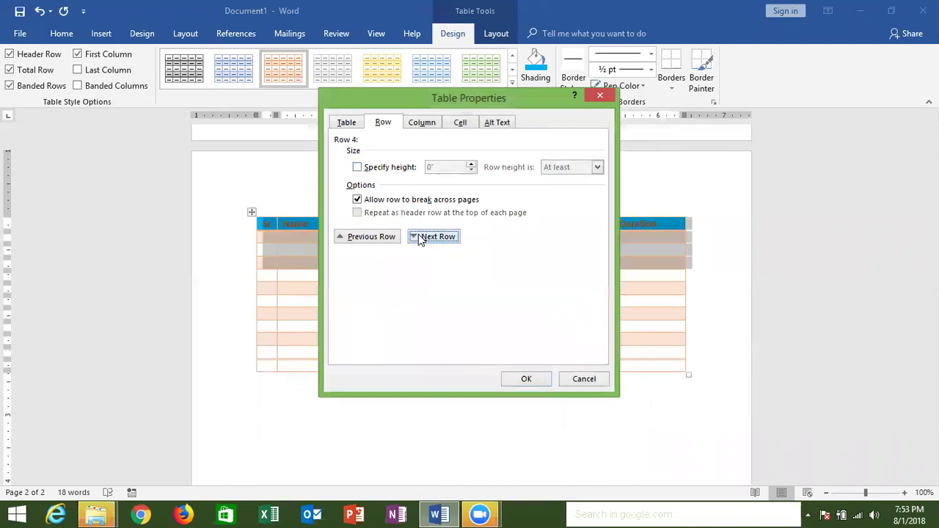
{"action": "left_click", "coordinate": [420, 238]}
{"action": "left_click", "coordinate": [420, 238]}
{"action": "left_click", "coordinate": [420, 238]}
{"action": "left_click", "coordinate": [420, 237]}
{"action": "left_click", "coordinate": [419, 237]}
{"action": "left_click", "coordinate": [419, 236]}
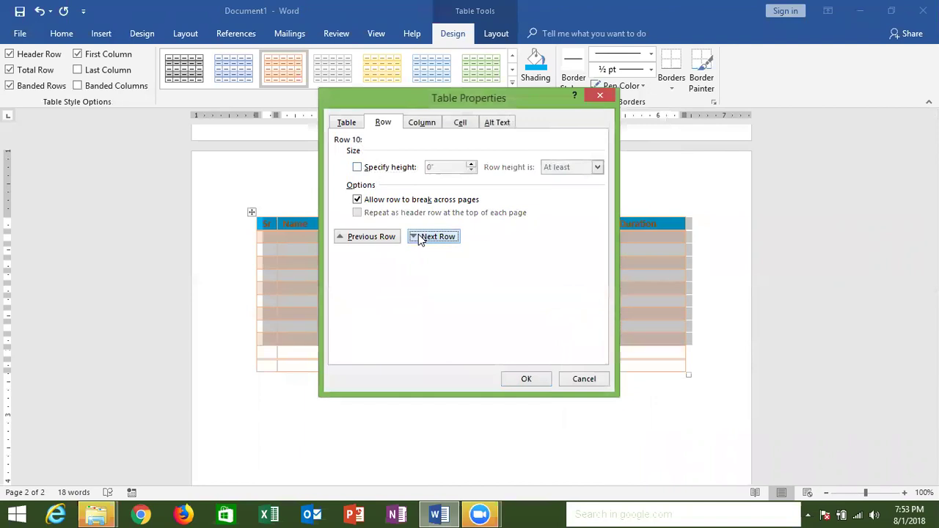
{"action": "left_click", "coordinate": [419, 236]}
{"action": "left_click", "coordinate": [419, 236]}
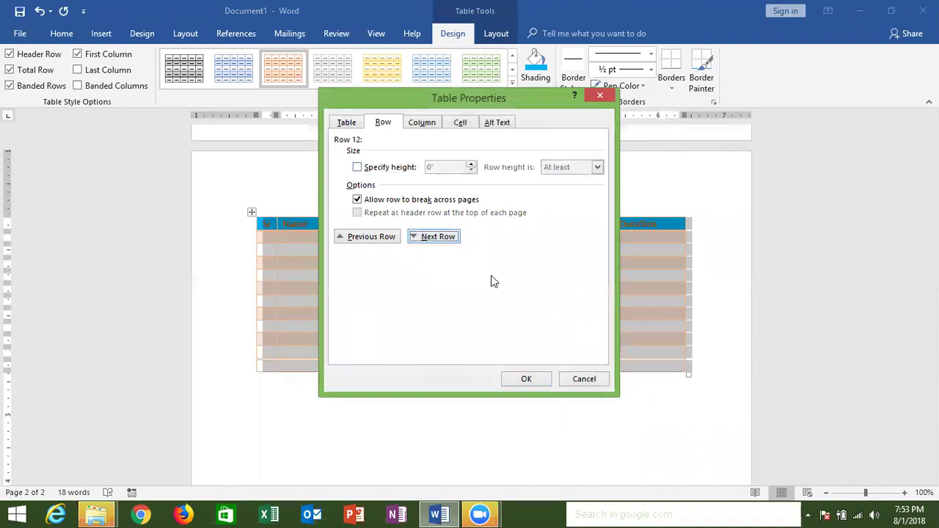
{"action": "left_click", "coordinate": [565, 379]}
{"action": "key", "text": "Return"}
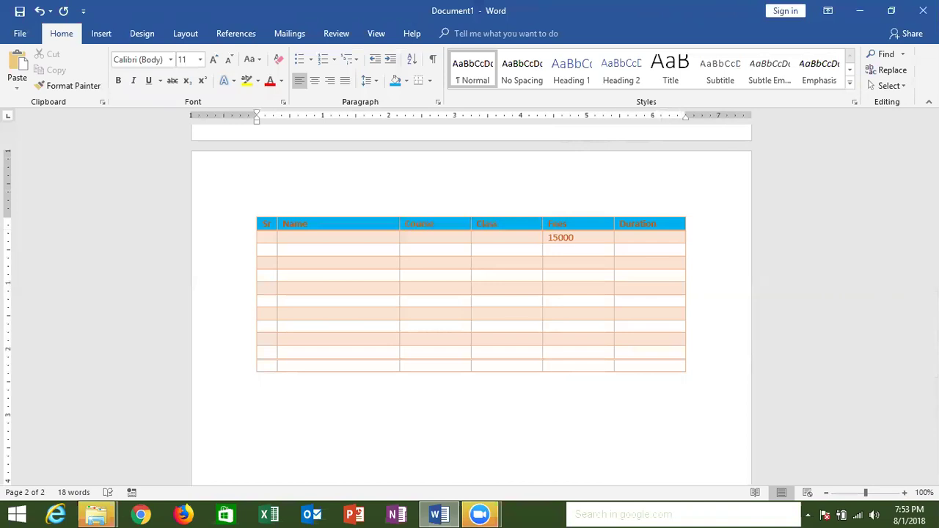
Step: Insert a 20-column by 25-row table through the Insert Table dialog
{"action": "left_click", "coordinate": [106, 34]}
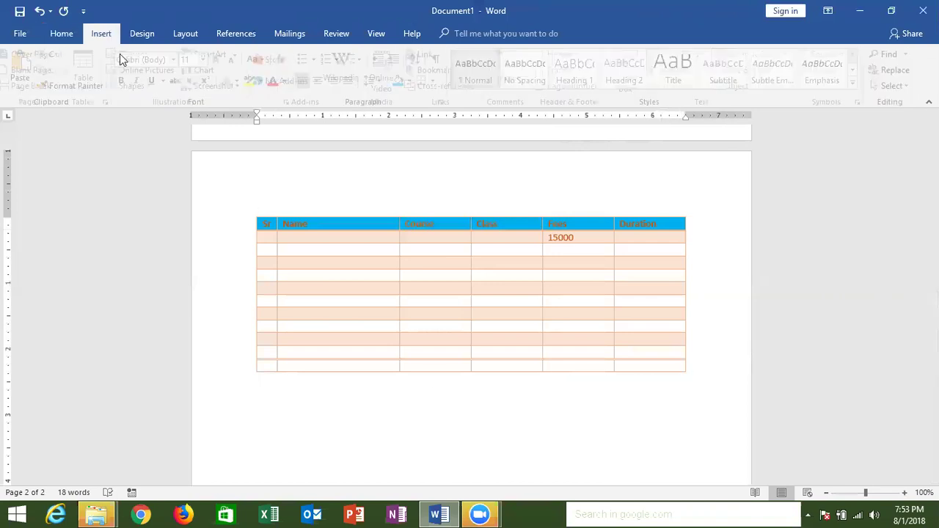
{"action": "left_click", "coordinate": [89, 70]}
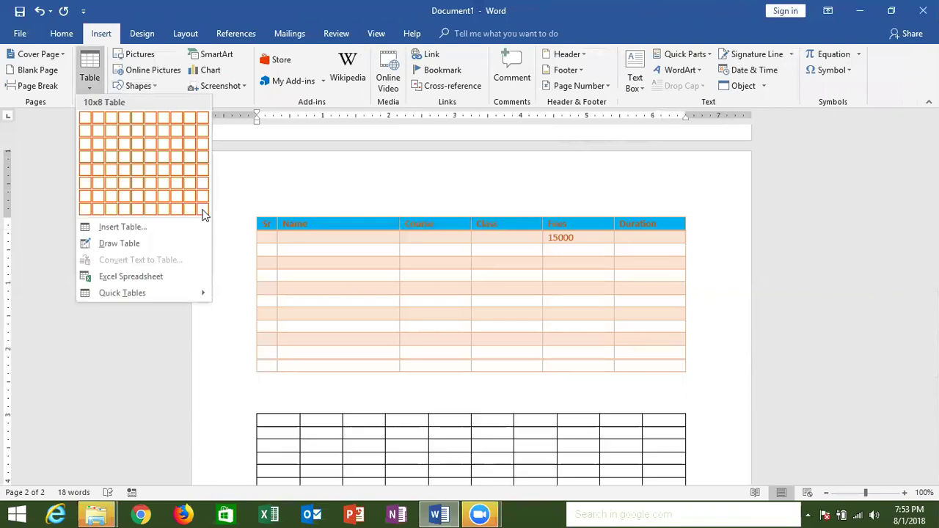
{"action": "left_click", "coordinate": [124, 227]}
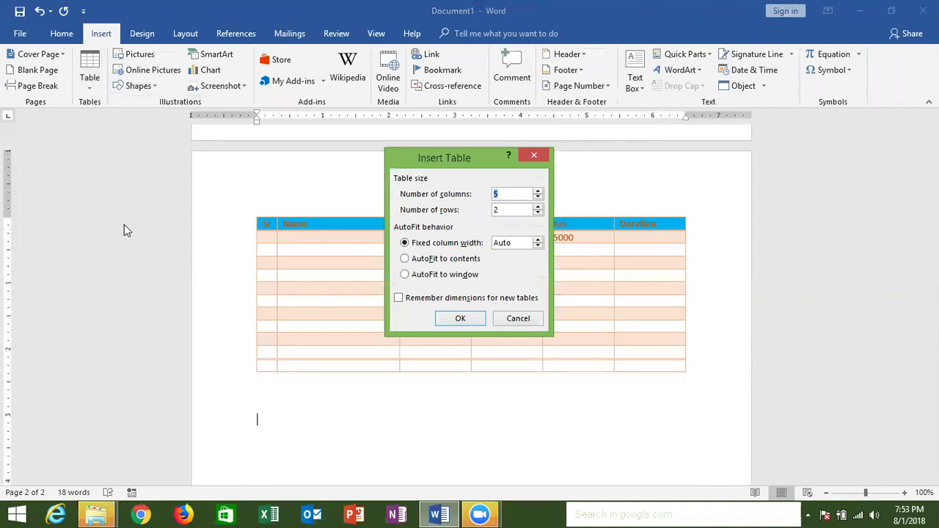
{"action": "type", "text": "0"}
{"action": "left_click", "coordinate": [502, 210]}
{"action": "key", "text": "Return"}
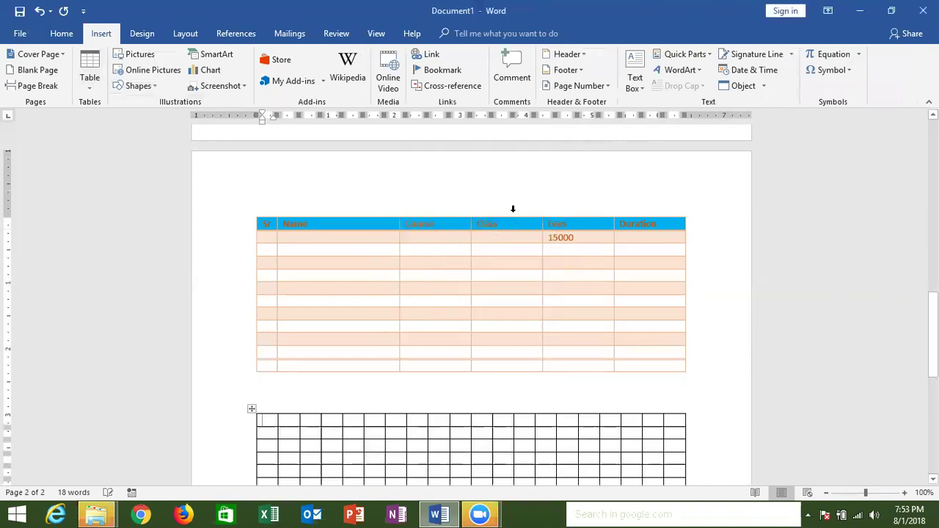
{"action": "left_click_drag", "start_coordinate": [933, 336], "coordinate": [933, 403]}
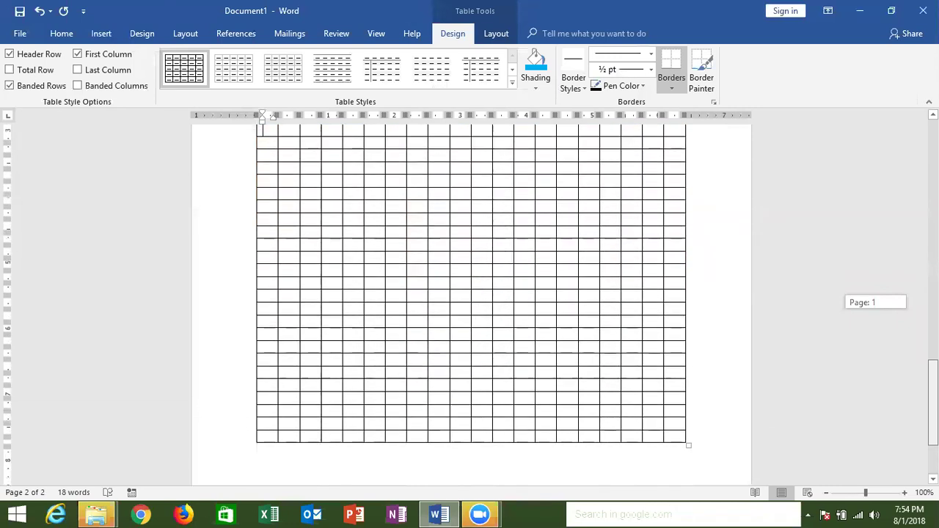
Step: Insert a page break after the 20-by-25 grid table to begin a third page
{"action": "left_click_drag", "start_coordinate": [933, 402], "coordinate": [933, 419]}
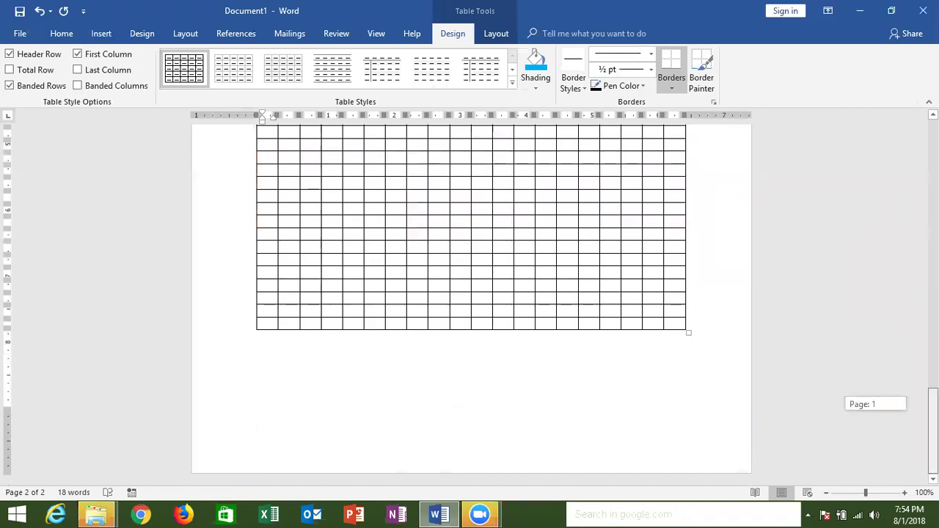
{"action": "mouse_move", "coordinate": [932, 419]}
{"action": "left_mouse_down"}
{"action": "mouse_move", "coordinate": [933, 360]}
{"action": "mouse_move", "coordinate": [933, 422]}
{"action": "left_mouse_up"}
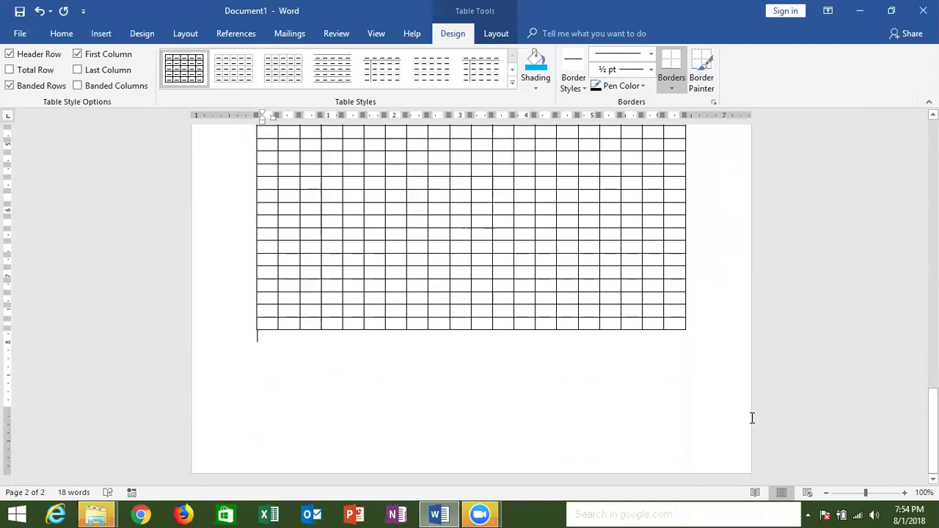
{"action": "key", "text": "Return"}
{"action": "key", "text": "Return"}
{"action": "key", "text": "Return"}
{"action": "key", "text": "Return"}
{"action": "key", "text": "Return"}
{"action": "key", "text": "Return"}
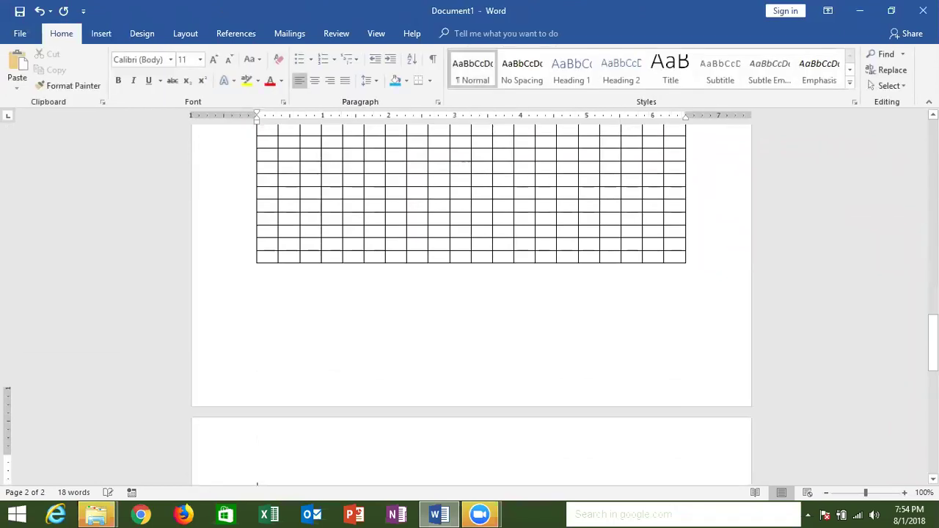
{"action": "key", "text": "ctrl+Return"}
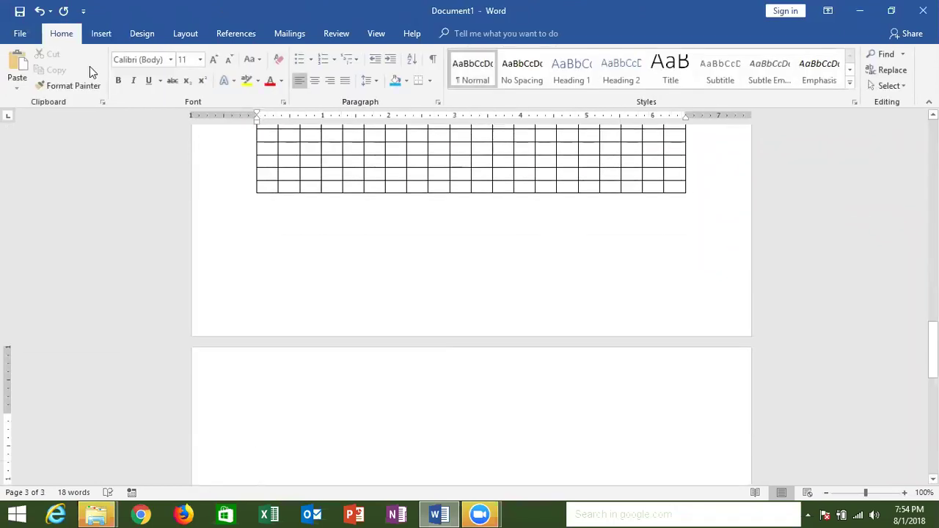
Step: Insert a four-column table on page 3 with headers Sr, Name and 7/1
{"action": "left_click", "coordinate": [102, 34]}
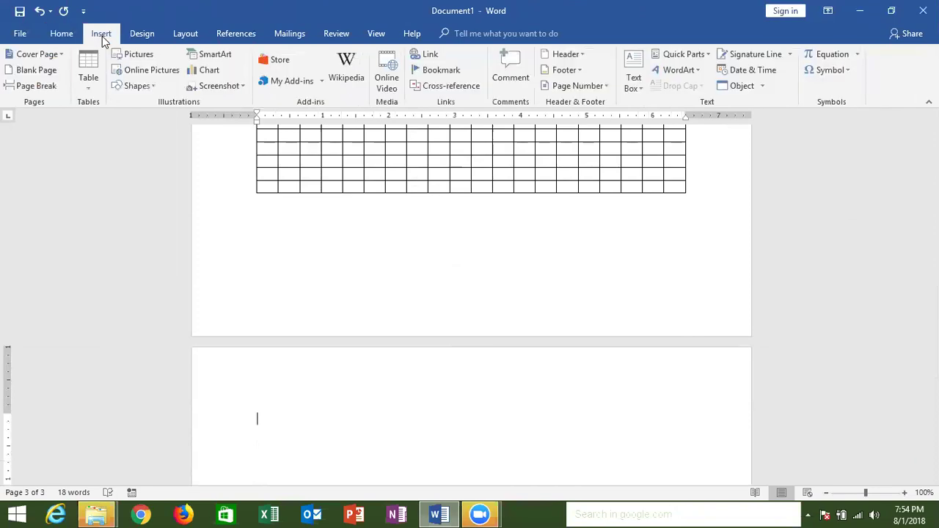
{"action": "left_click", "coordinate": [89, 81]}
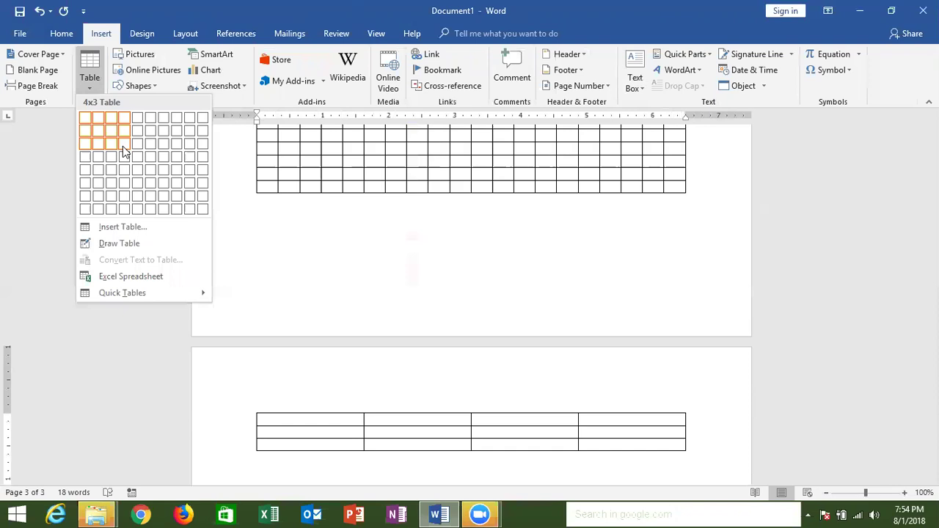
{"action": "left_click", "coordinate": [123, 160]}
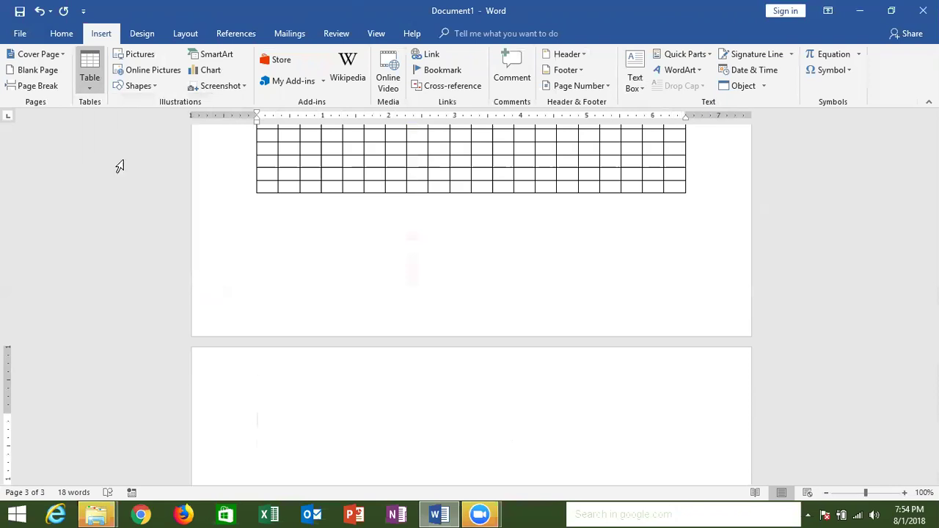
{"action": "type", "text": "Sr"}
{"action": "key", "text": "Tab"}
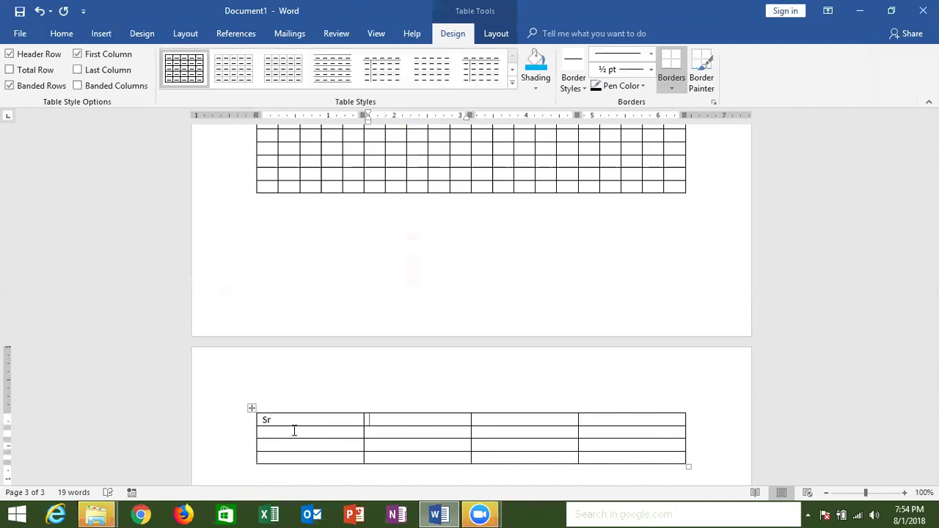
{"action": "type", "text": "ame"}
{"action": "key", "text": "Tab"}
{"action": "type", "text": "7/1"}
{"action": "key", "text": "Tab"}
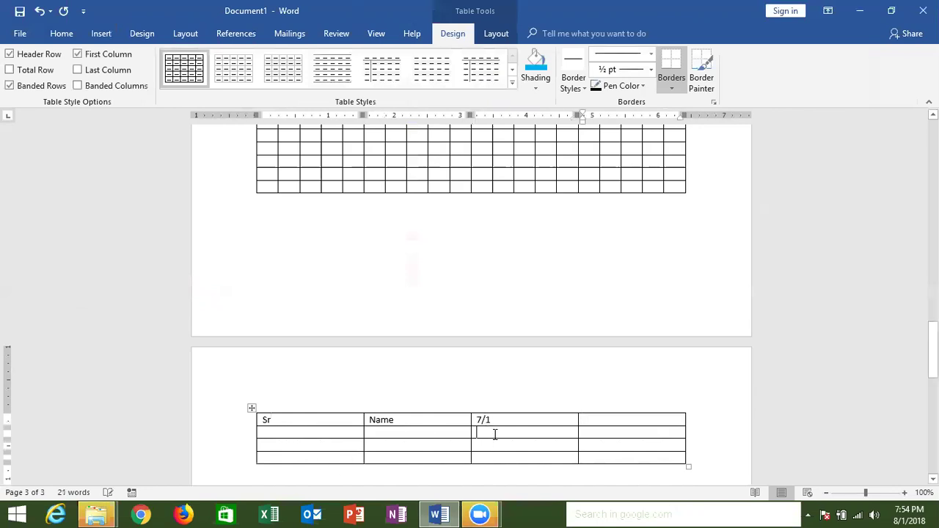
Step: Enter IN and Out in the second row, then select 7/1 with its neighbouring header cell
{"action": "type", "text": "IN"}
{"action": "key", "text": "Tab"}
{"action": "type", "text": "Out"}
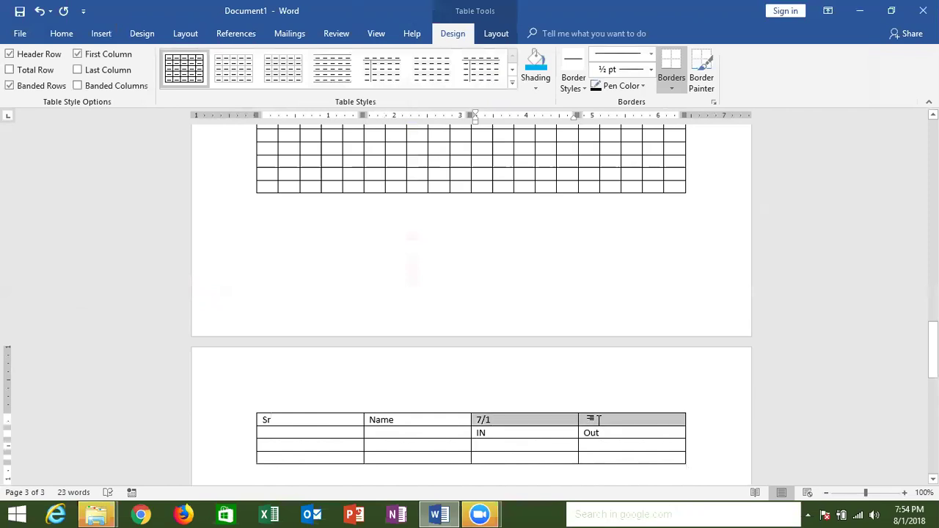
{"action": "left_click_drag", "start_coordinate": [552, 419], "coordinate": [600, 425]}
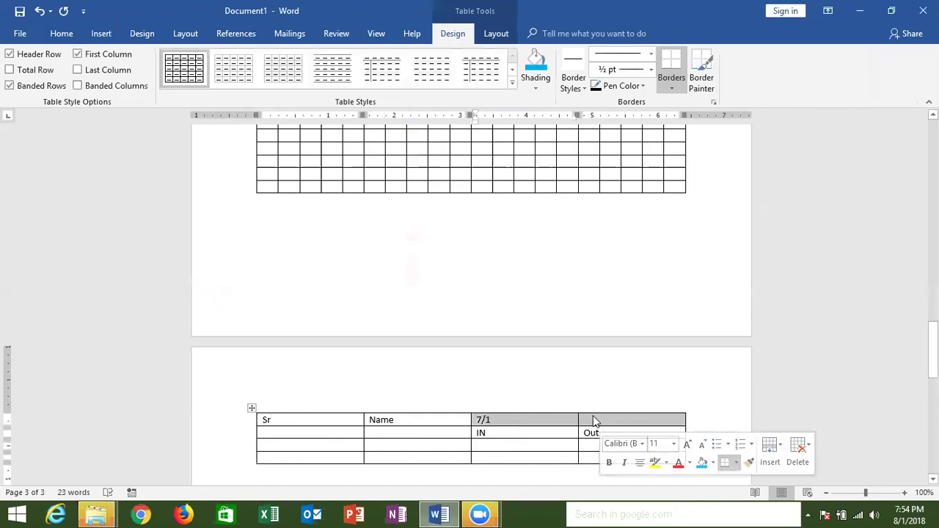
{"action": "left_click", "coordinate": [595, 417]}
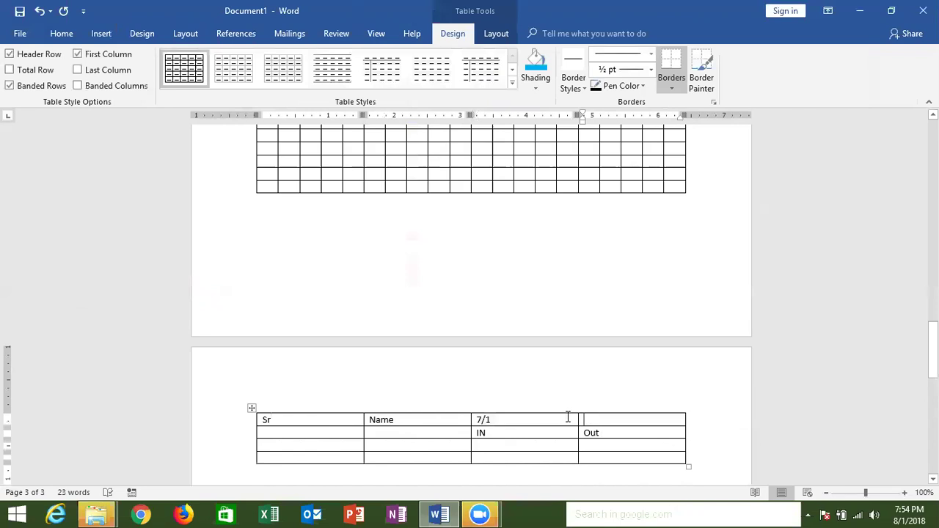
{"action": "left_click_drag", "start_coordinate": [566, 417], "coordinate": [610, 419]}
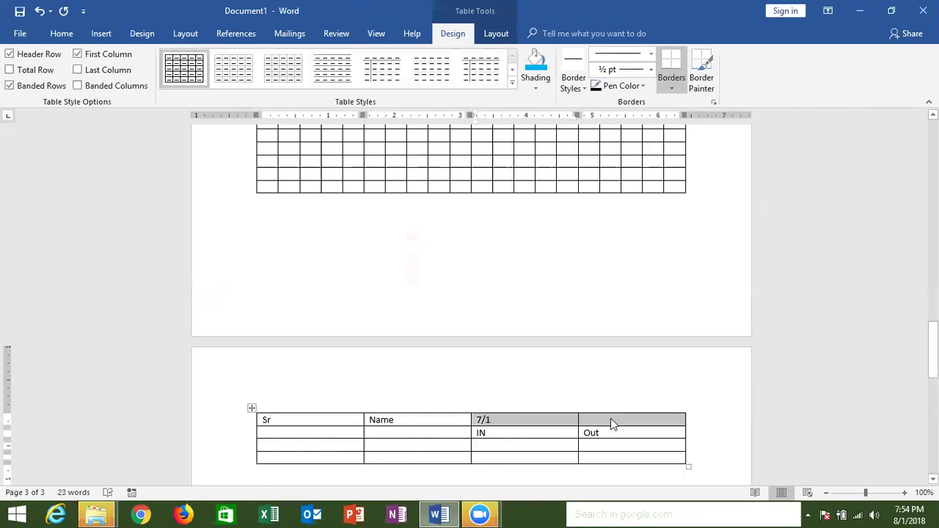
Step: Merge 7/1 across the IN and Out columns and centre the Name and 7/1 headings
{"action": "right_click", "coordinate": [611, 418]}
{"action": "left_click", "coordinate": [647, 340]}
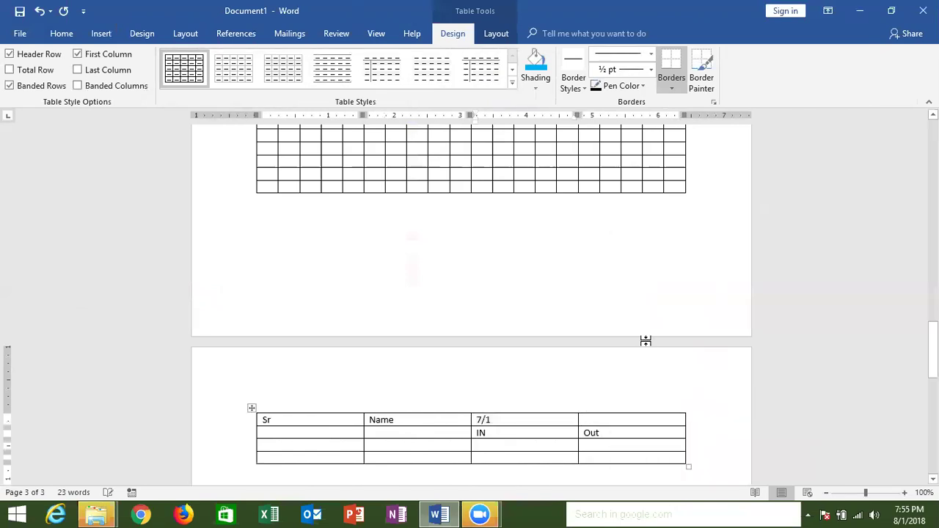
{"action": "left_click", "coordinate": [592, 432]}
{"action": "left_click_drag", "start_coordinate": [535, 422], "coordinate": [212, 183]}
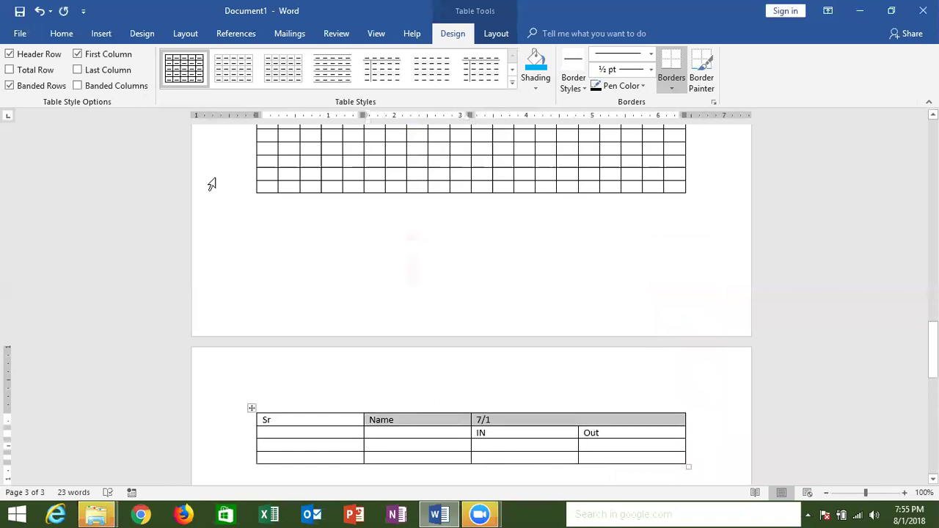
{"action": "left_click", "coordinate": [59, 35]}
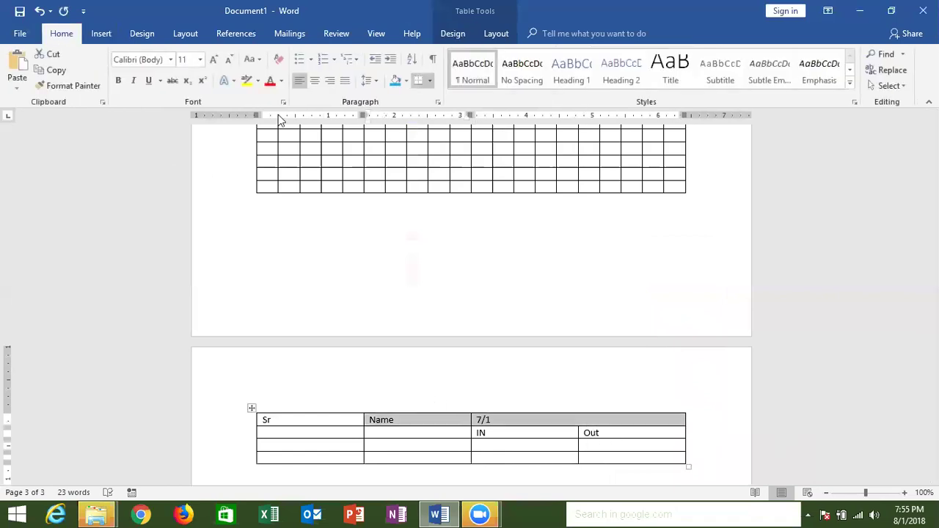
{"action": "left_click", "coordinate": [314, 80]}
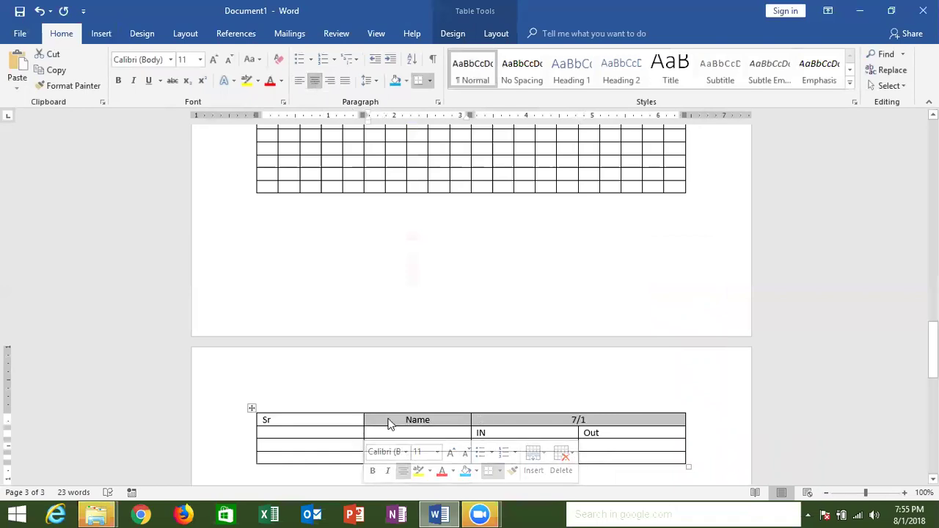
Step: Merge the Name cell down two rows, then select Sr and the two header rows
{"action": "left_click", "coordinate": [391, 422]}
{"action": "left_click", "coordinate": [391, 428]}
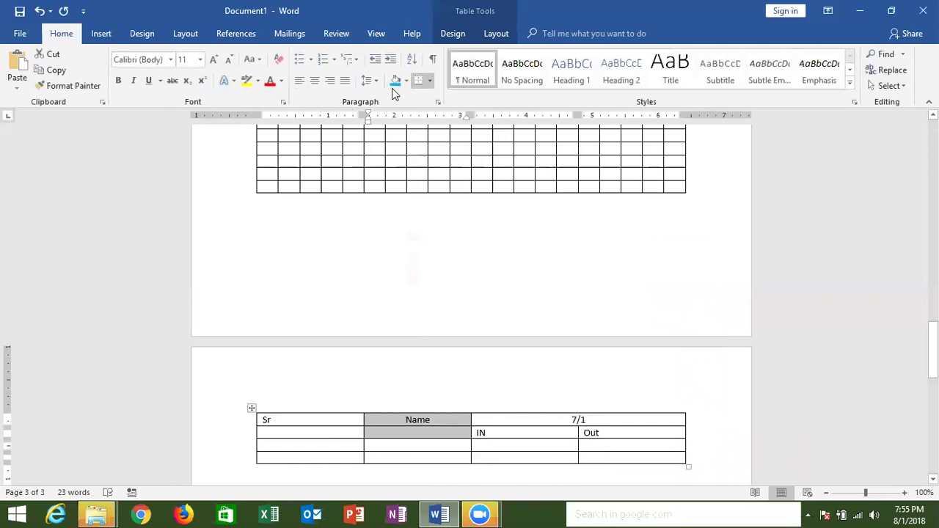
{"action": "right_click", "coordinate": [413, 421]}
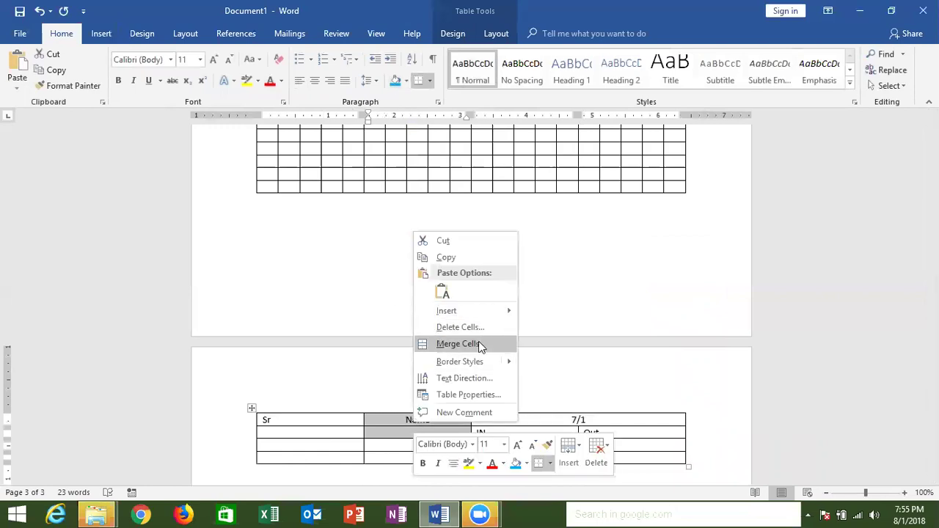
{"action": "left_click", "coordinate": [480, 345]}
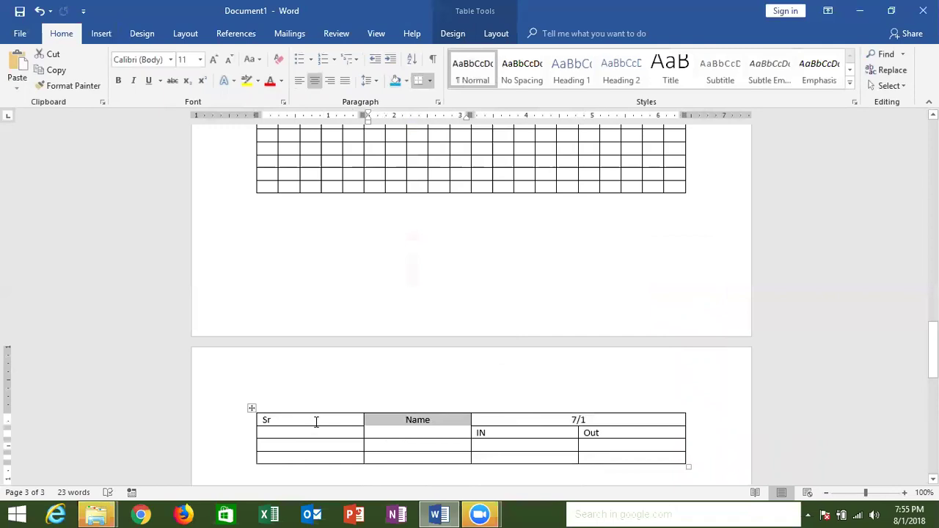
{"action": "left_click_drag", "start_coordinate": [316, 421], "coordinate": [320, 439]}
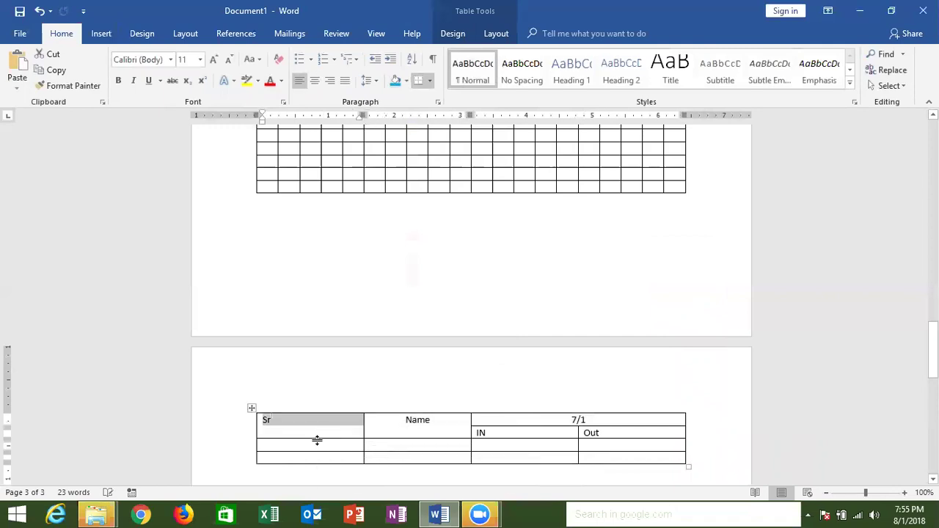
{"action": "left_click", "coordinate": [400, 445]}
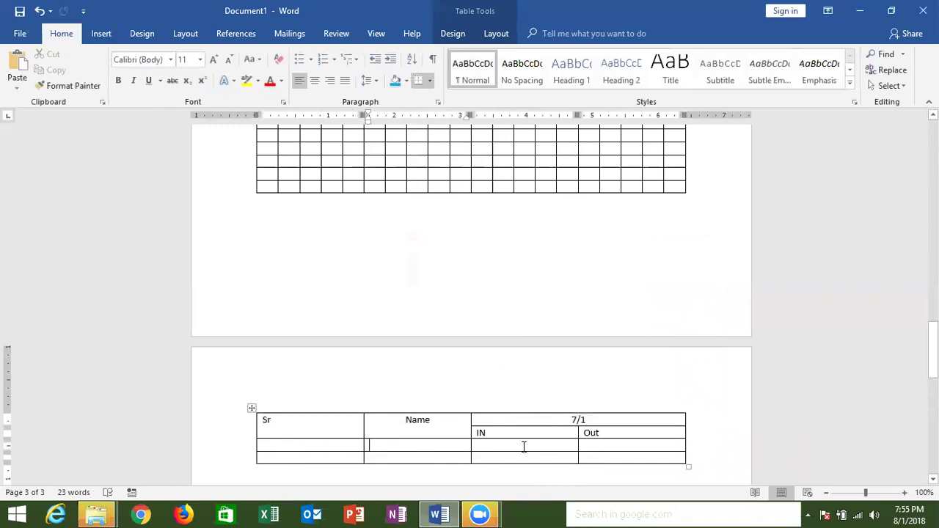
{"action": "left_click_drag", "start_coordinate": [333, 421], "coordinate": [609, 432]}
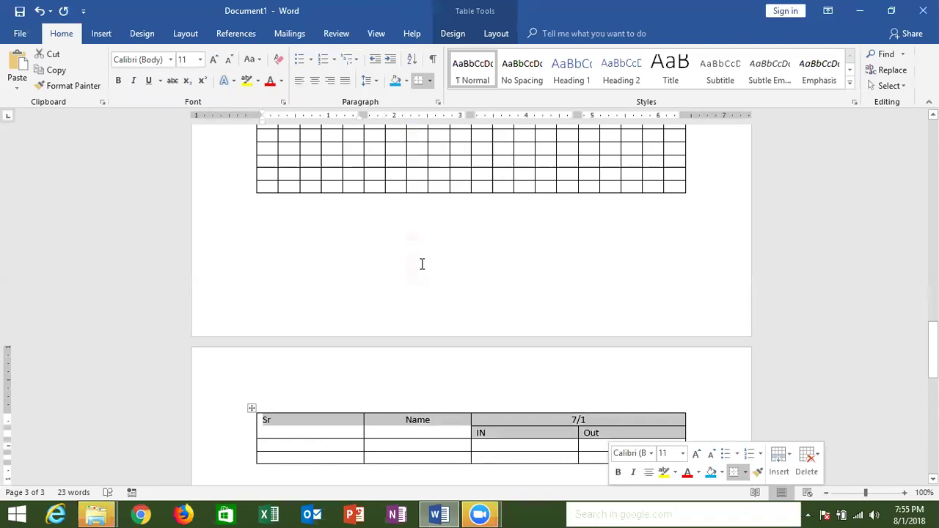
Step: Shade the header rows blue, centre the Sr heading and narrow the Sr column
{"action": "left_click", "coordinate": [406, 81]}
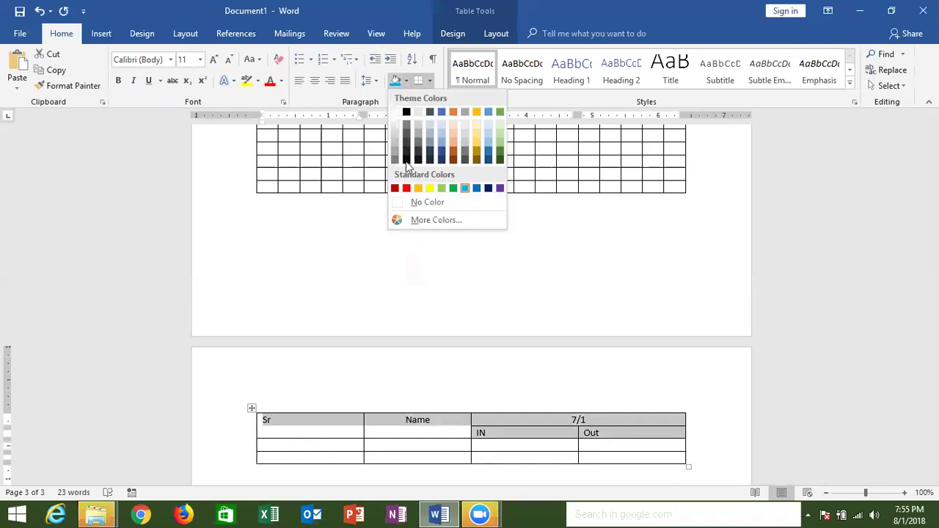
{"action": "left_click", "coordinate": [465, 189]}
{"action": "left_click", "coordinate": [433, 419]}
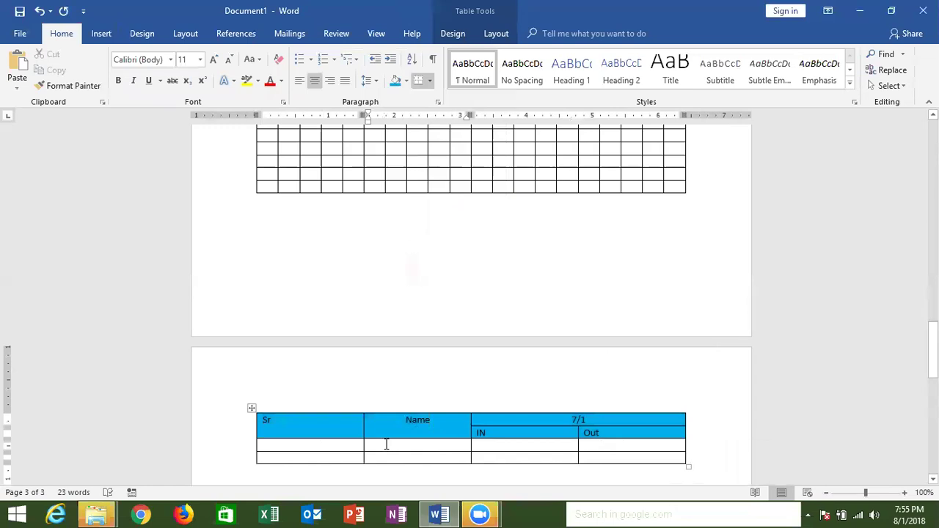
{"action": "left_click", "coordinate": [259, 420]}
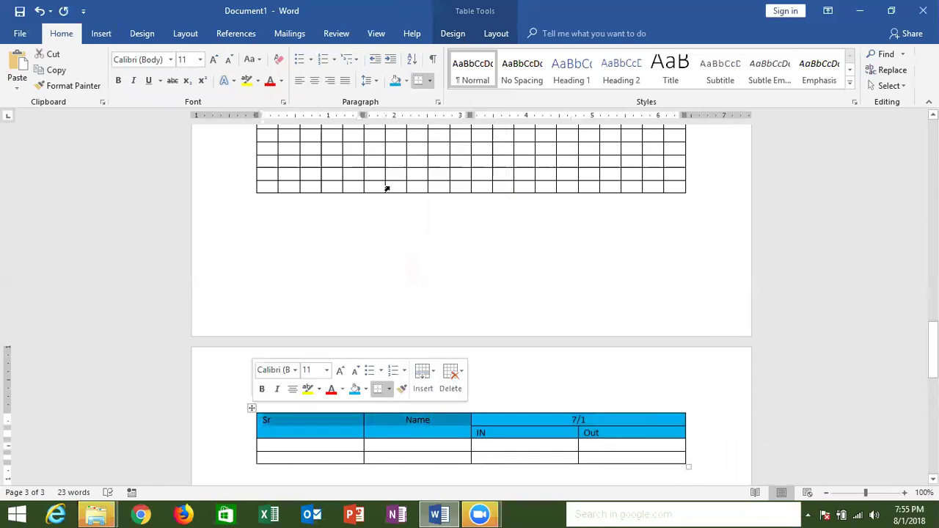
{"action": "left_click", "coordinate": [318, 81]}
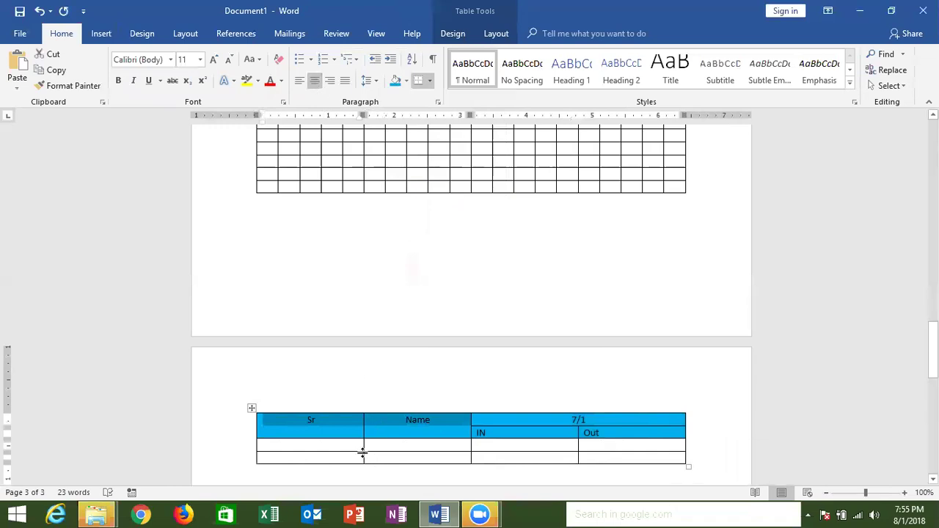
{"action": "left_click_drag", "start_coordinate": [362, 449], "coordinate": [279, 441]}
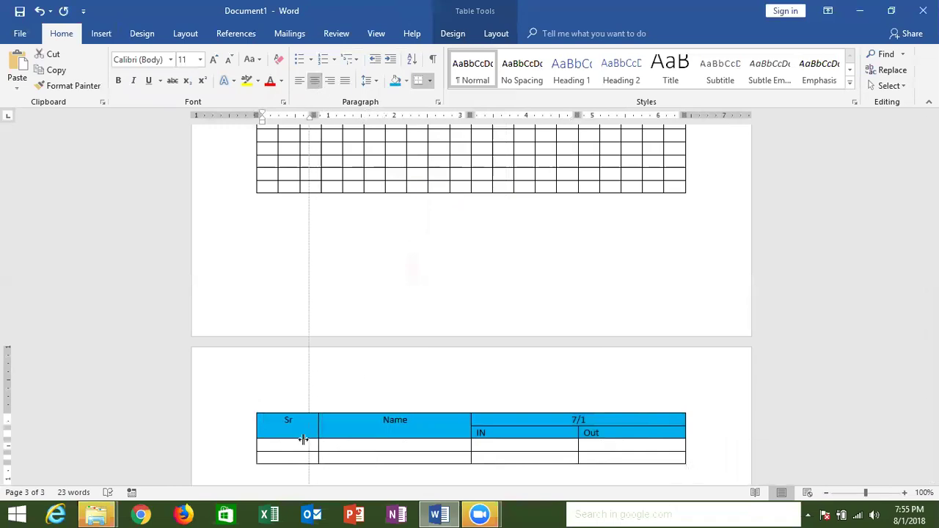
{"action": "left_click", "coordinate": [376, 411]}
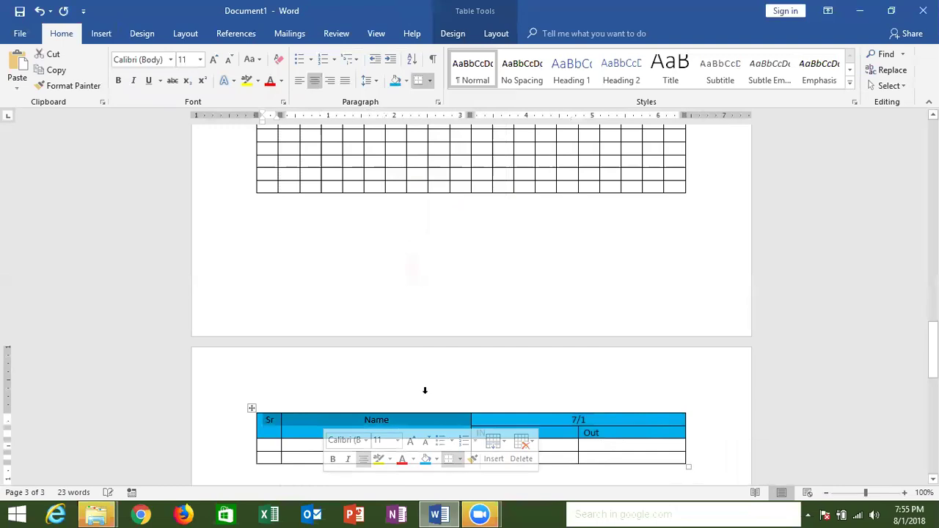
Step: Place the insertion point in the blank space below the attendance table
{"action": "left_click", "coordinate": [697, 430]}
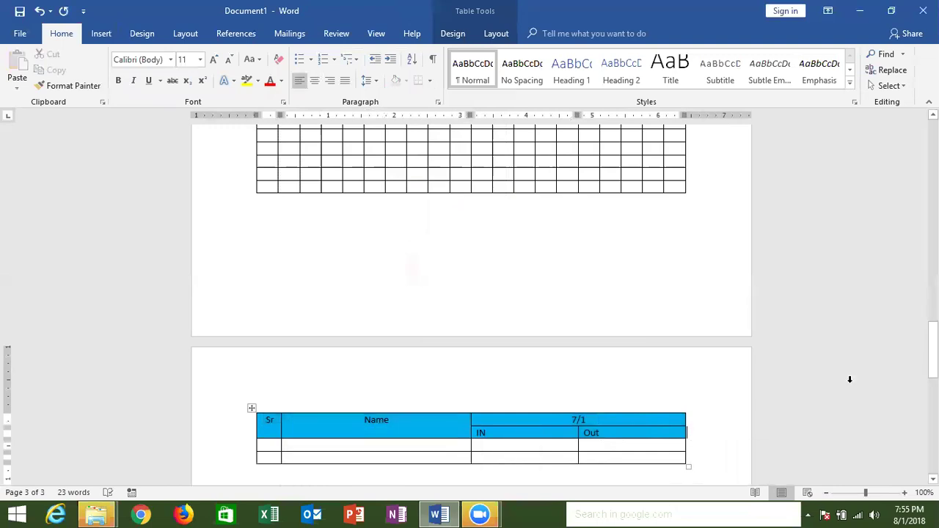
{"action": "left_click_drag", "start_coordinate": [932, 350], "coordinate": [932, 385]}
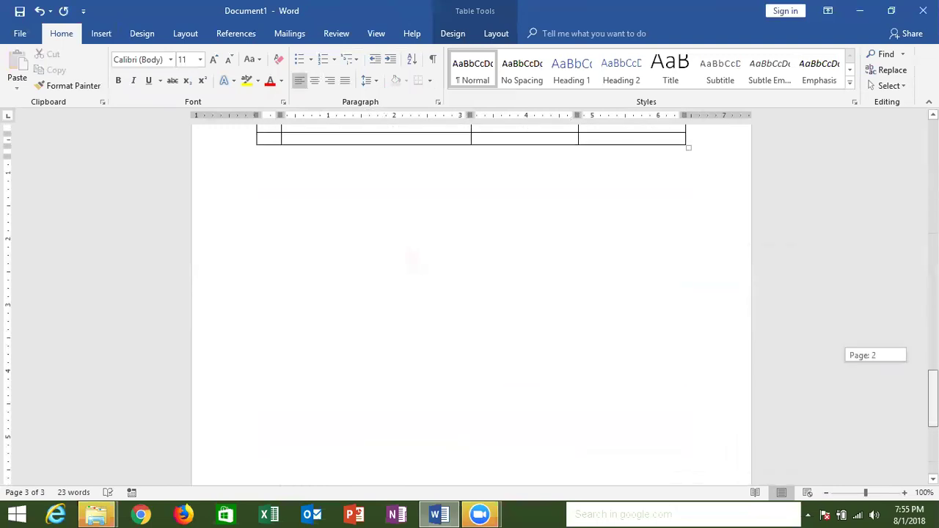
{"action": "double_click", "coordinate": [346, 317]}
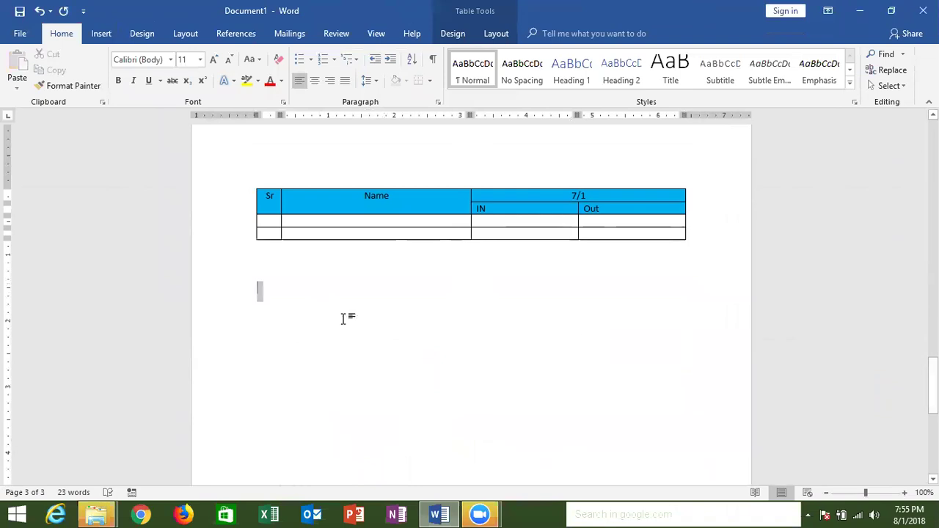
{"action": "left_click", "coordinate": [268, 291]}
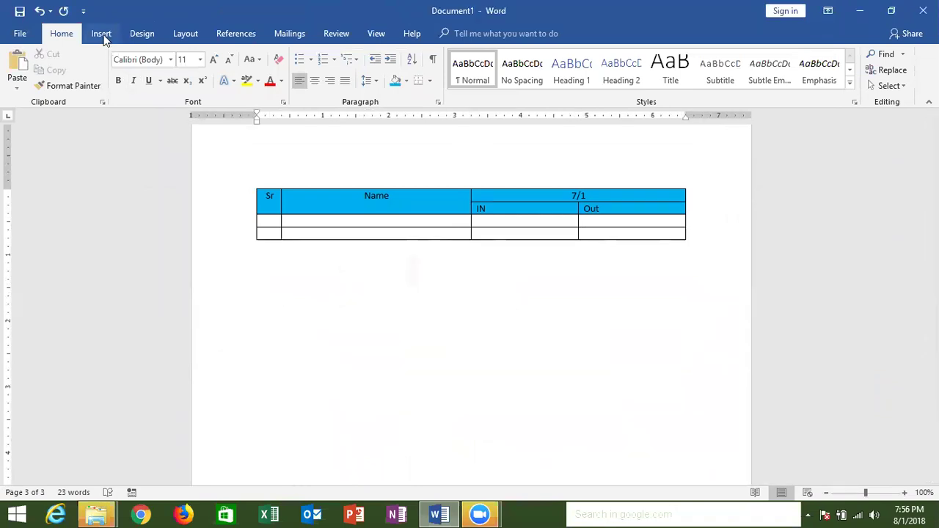
Step: With Draw Table, draw the outer box and dividers making five columns
{"action": "left_click", "coordinate": [102, 34]}
{"action": "left_click", "coordinate": [91, 87]}
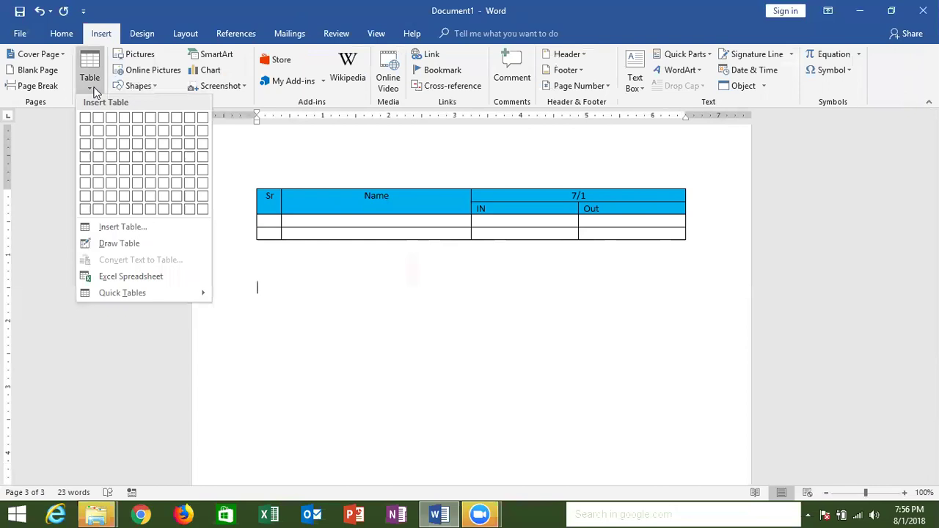
{"action": "left_click", "coordinate": [128, 243]}
{"action": "left_click_drag", "start_coordinate": [264, 268], "coordinate": [703, 417]}
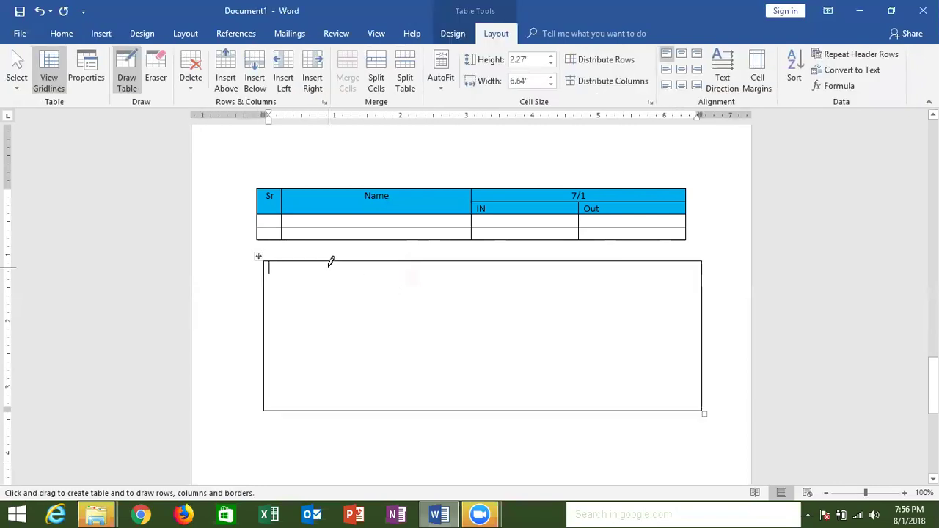
{"action": "left_click_drag", "start_coordinate": [326, 262], "coordinate": [326, 413]}
{"action": "mouse_move", "coordinate": [346, 262]}
{"action": "left_mouse_down"}
{"action": "mouse_move", "coordinate": [365, 353]}
{"action": "mouse_move", "coordinate": [352, 417]}
{"action": "left_mouse_up"}
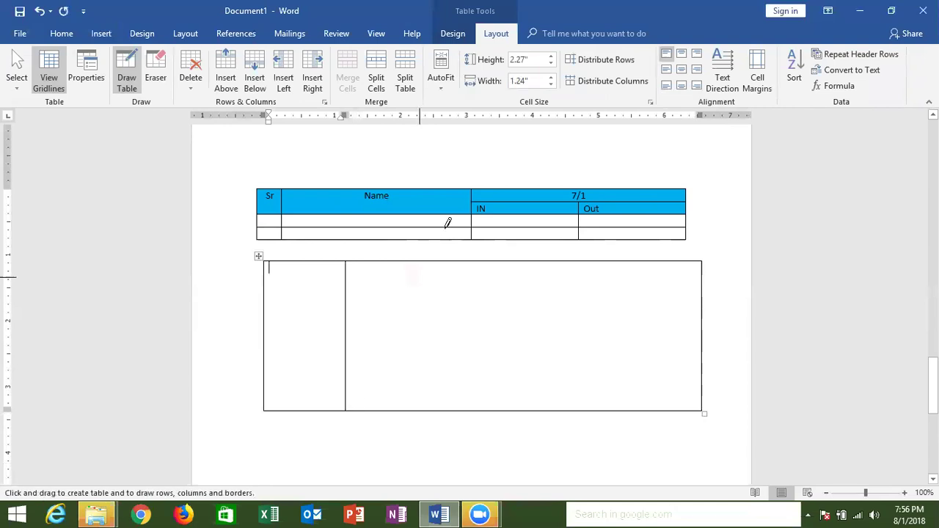
{"action": "left_click_drag", "start_coordinate": [450, 256], "coordinate": [452, 366]}
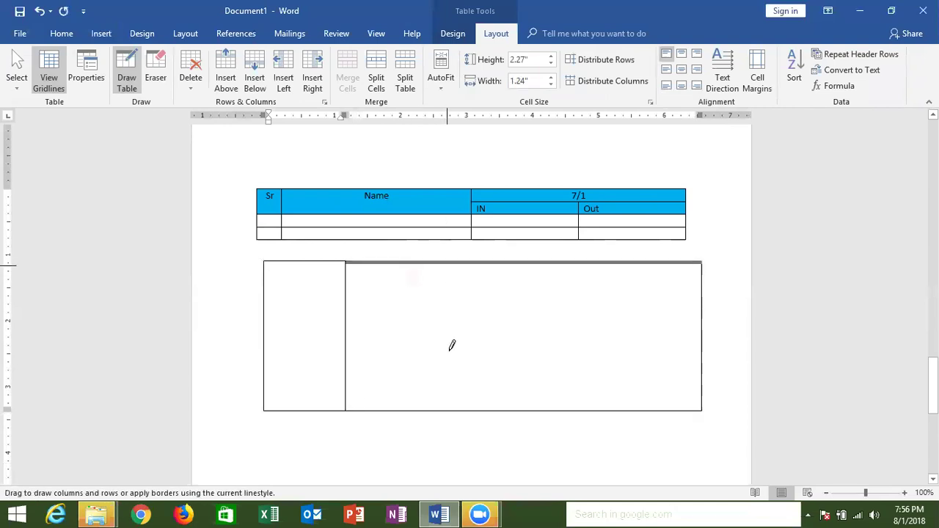
{"action": "left_click_drag", "start_coordinate": [537, 254], "coordinate": [549, 365]}
{"action": "left_click_drag", "start_coordinate": [620, 254], "coordinate": [633, 374]}
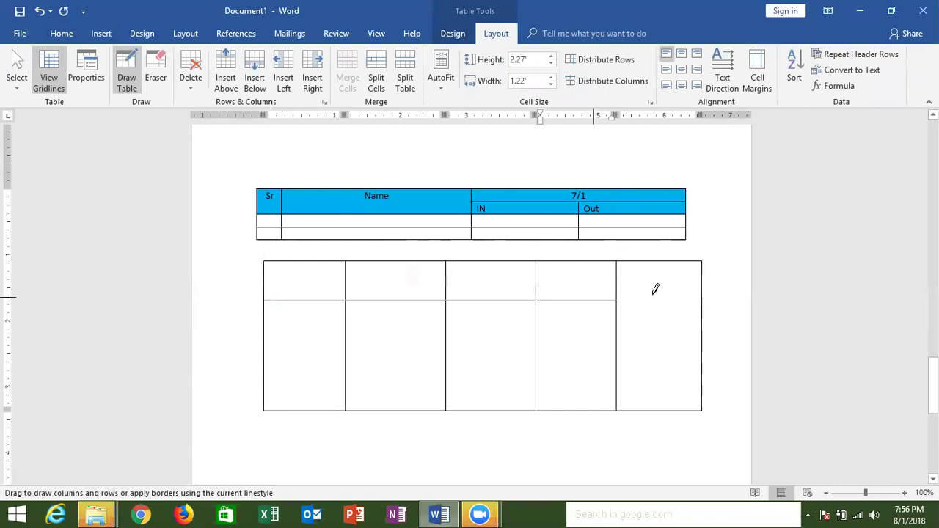
Step: Add row lines across the columns and split the narrow fourth-column cells
{"action": "left_click_drag", "start_coordinate": [482, 306], "coordinate": [656, 289]}
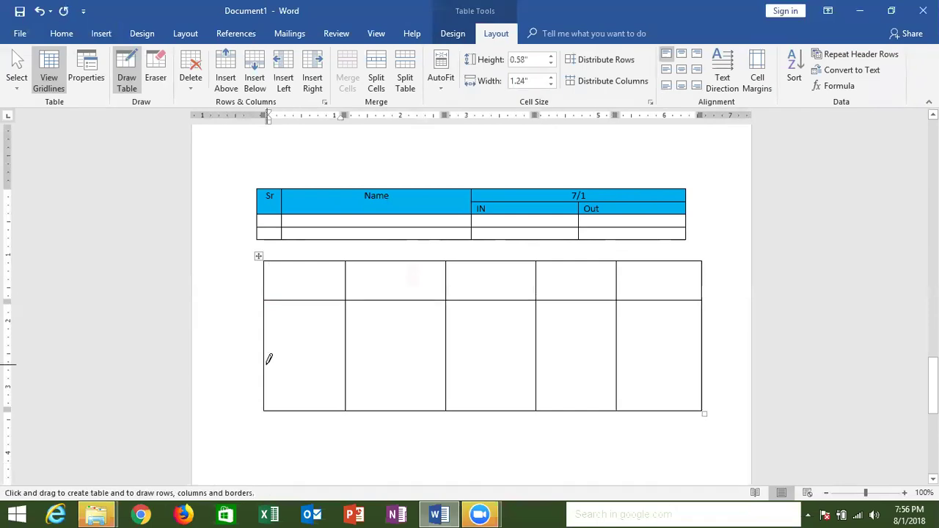
{"action": "left_click_drag", "start_coordinate": [267, 361], "coordinate": [468, 362]}
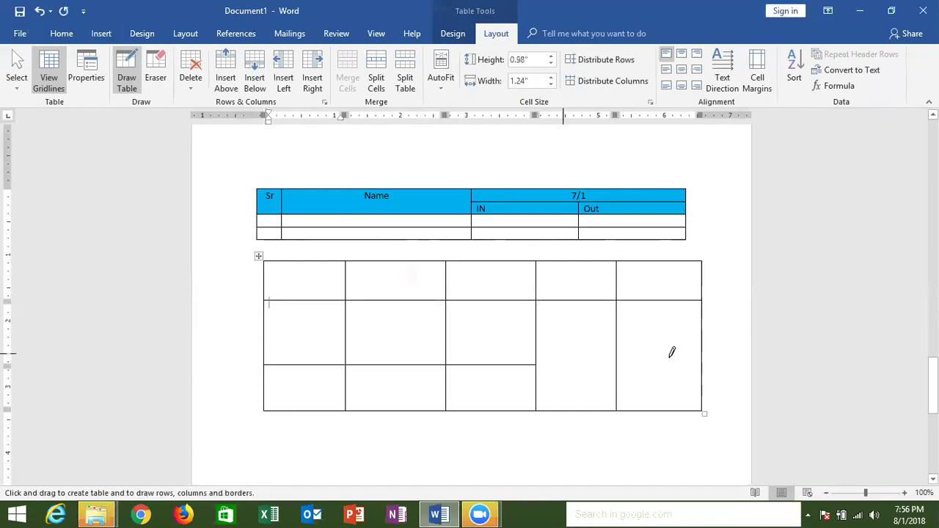
{"action": "mouse_move", "coordinate": [583, 300]}
{"action": "left_mouse_down"}
{"action": "mouse_move", "coordinate": [584, 401]}
{"action": "mouse_move", "coordinate": [584, 381]}
{"action": "mouse_move", "coordinate": [620, 352]}
{"action": "mouse_move", "coordinate": [578, 383]}
{"action": "left_mouse_up"}
{"action": "mouse_move", "coordinate": [591, 327]}
{"action": "left_mouse_down"}
{"action": "mouse_move", "coordinate": [615, 325]}
{"action": "mouse_move", "coordinate": [583, 334]}
{"action": "left_mouse_up"}
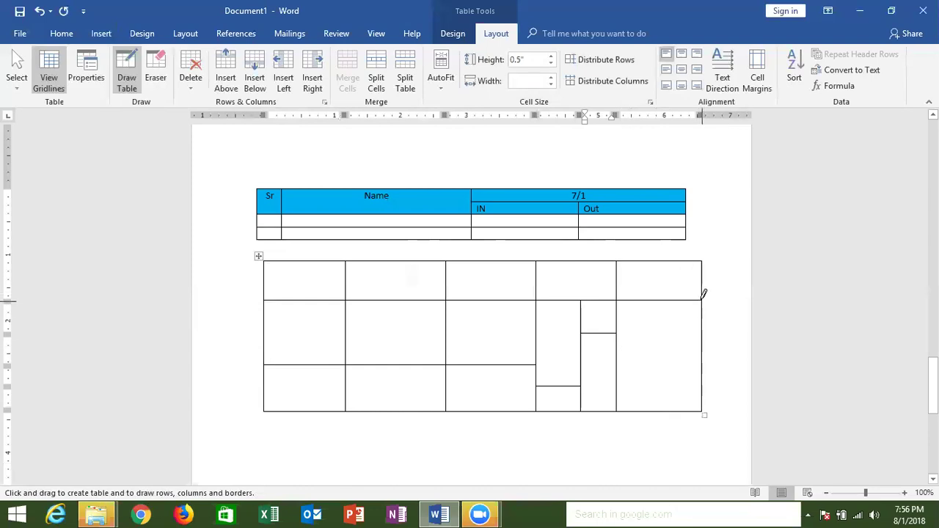
Step: Draw diagonal lines across the lower-right and top-right cells, then stop drawing
{"action": "left_click_drag", "start_coordinate": [701, 301], "coordinate": [620, 404]}
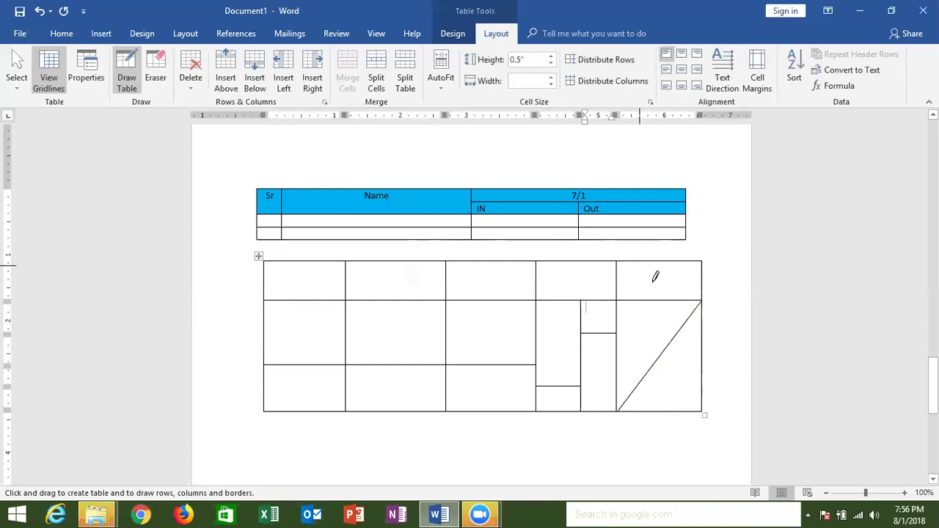
{"action": "left_click_drag", "start_coordinate": [670, 299], "coordinate": [620, 265]}
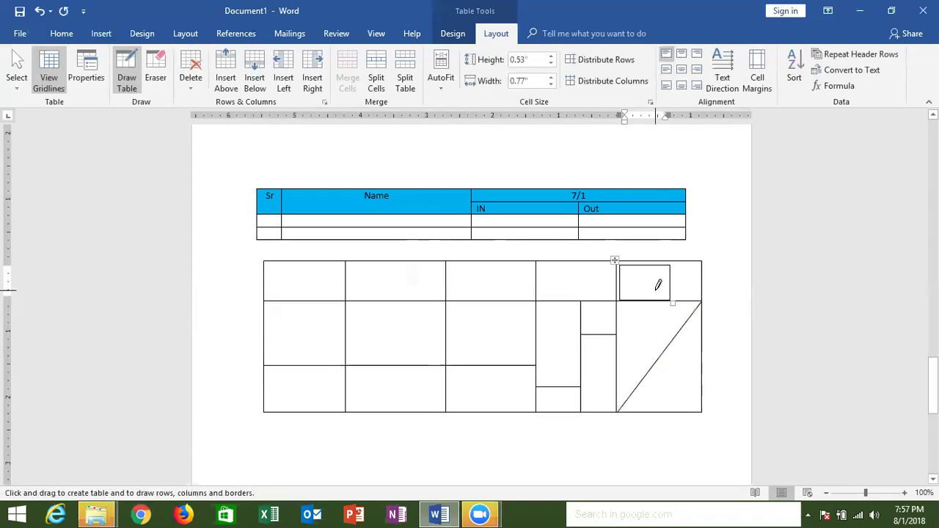
{"action": "key", "text": "ctrl+z"}
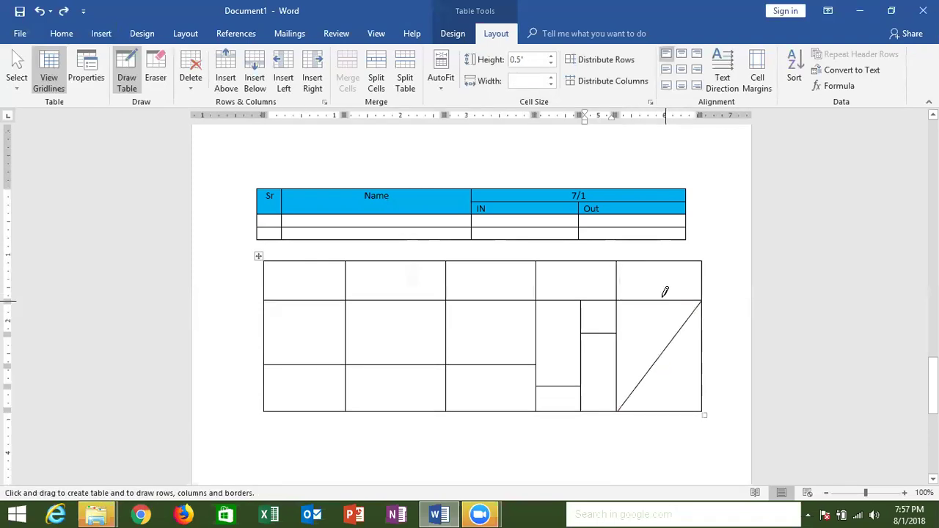
{"action": "left_click_drag", "start_coordinate": [624, 261], "coordinate": [665, 299]}
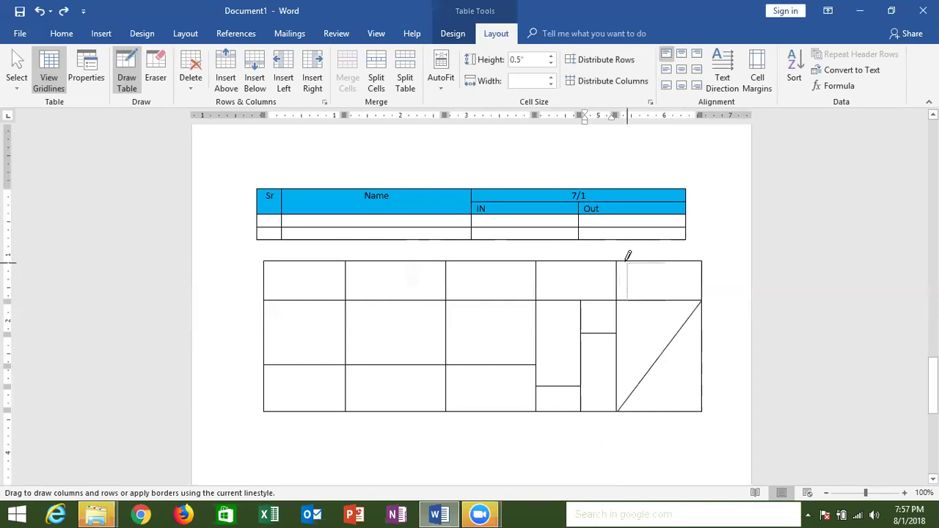
{"action": "left_click_drag", "start_coordinate": [625, 255], "coordinate": [625, 255]}
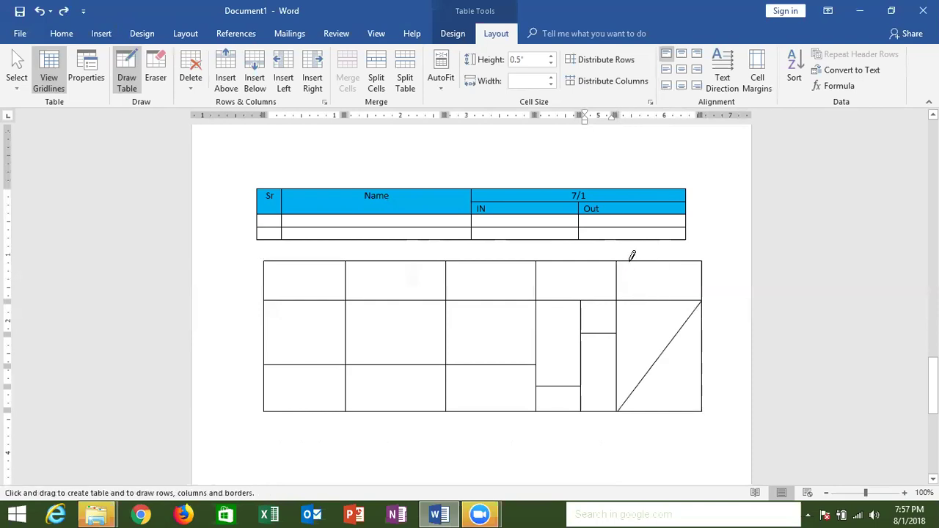
{"action": "left_click_drag", "start_coordinate": [618, 261], "coordinate": [701, 300]}
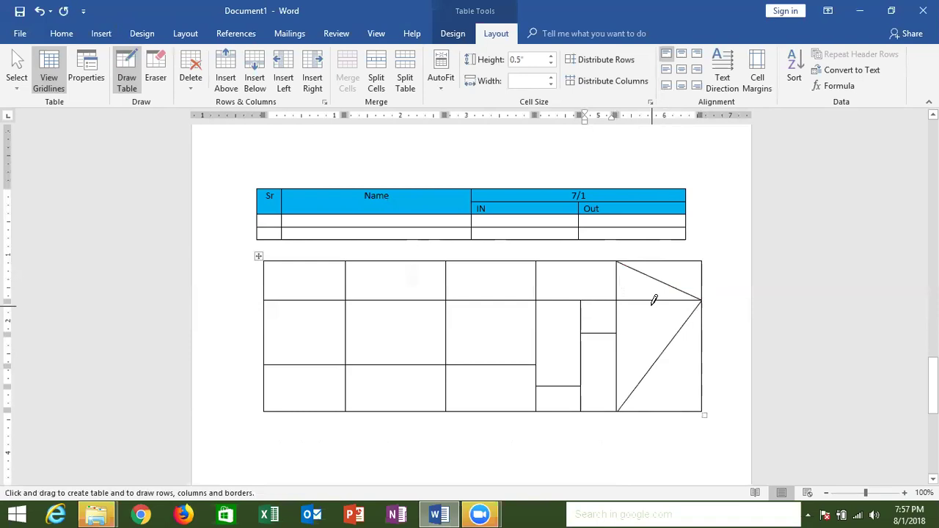
{"action": "key", "text": "Escape"}
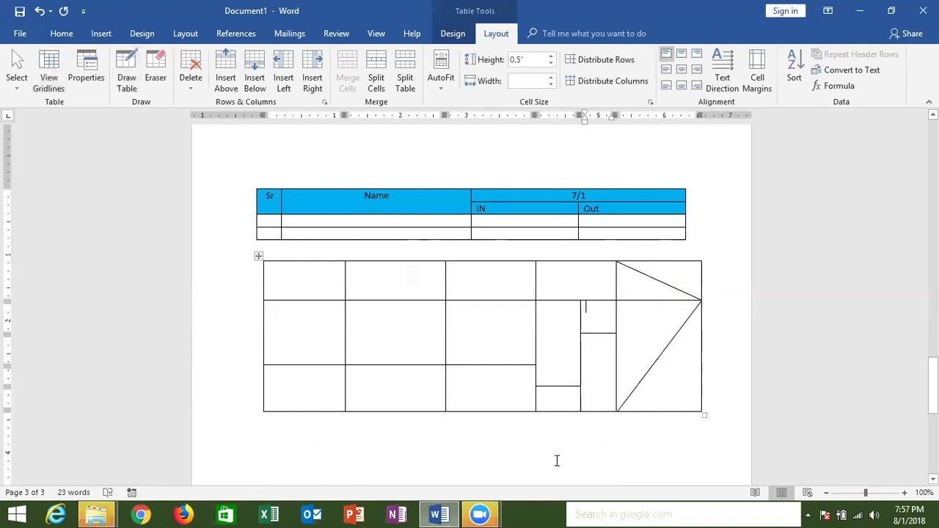
{"action": "mouse_move", "coordinate": [933, 385]}
{"action": "left_mouse_down"}
{"action": "mouse_move", "coordinate": [933, 368]}
{"action": "mouse_move", "coordinate": [933, 412]}
{"action": "left_mouse_up"}
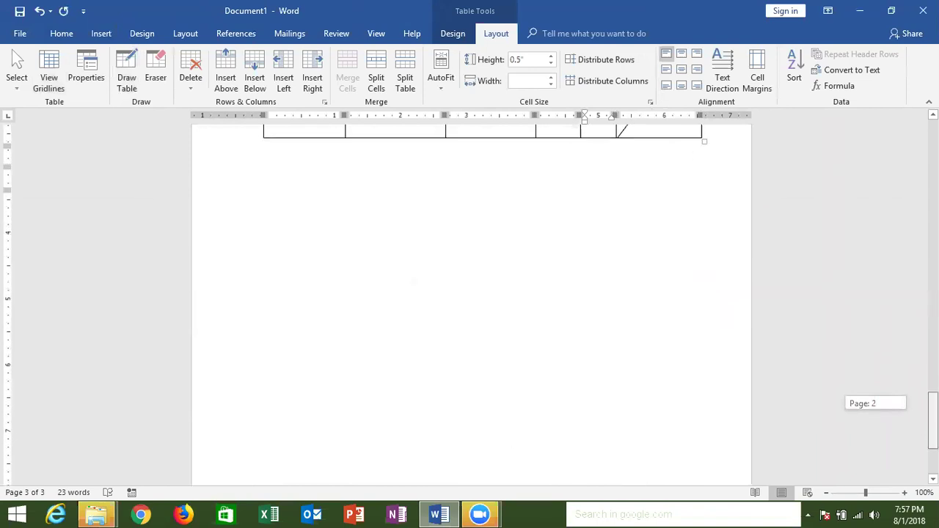
Step: Embed a blank Excel Spreadsheet from Insert > Table below the hand-drawn table
{"action": "left_click", "coordinate": [324, 292]}
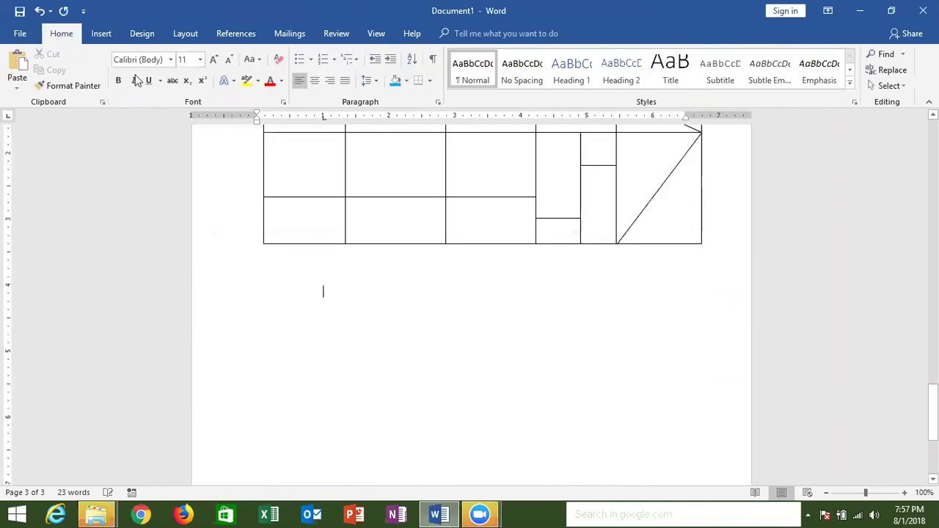
{"action": "left_click", "coordinate": [101, 34]}
{"action": "left_click", "coordinate": [90, 74]}
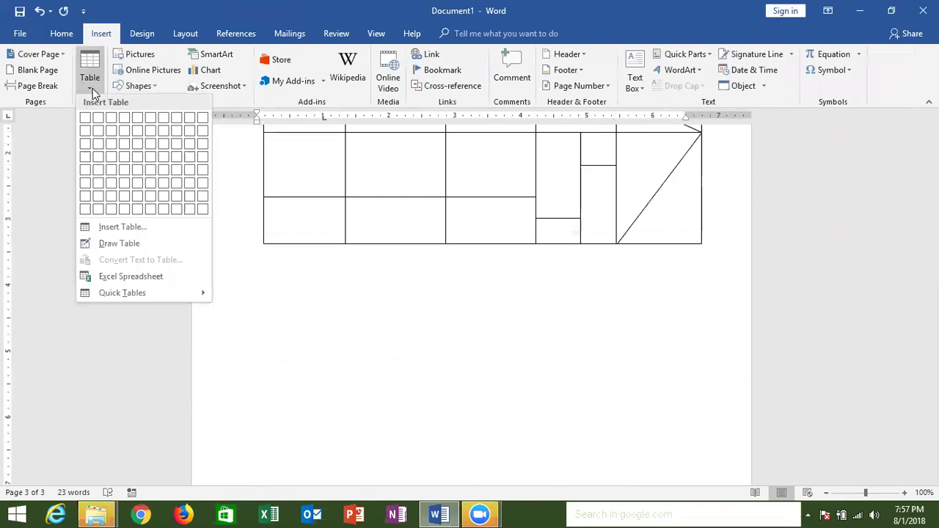
{"action": "left_click", "coordinate": [121, 276]}
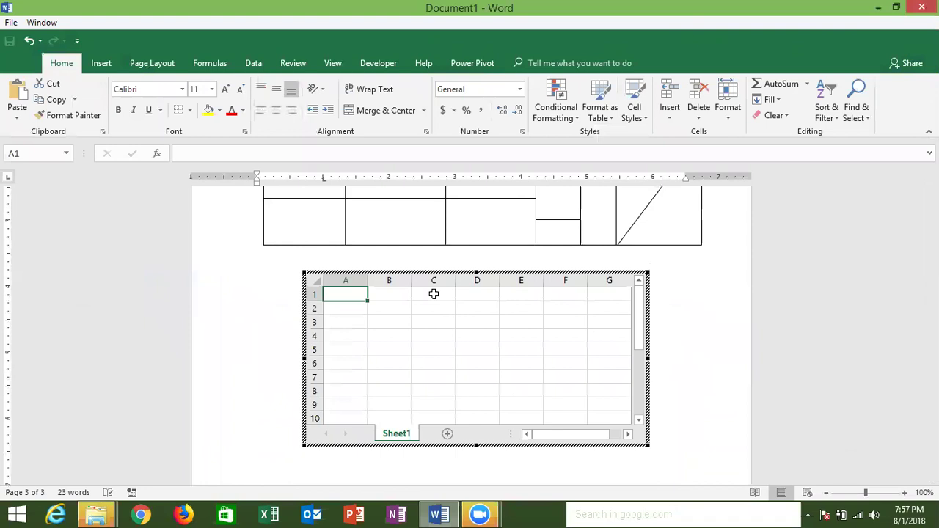
Step: Enter the heading Amt with amounts 85, 25, 63 and 63 in column A
{"action": "type", "text": "Amt"}
{"action": "left_click", "coordinate": [356, 307]}
{"action": "type", "text": "5"}
{"action": "key", "text": "Return"}
{"action": "type", "text": "25"}
{"action": "key", "text": "Return"}
{"action": "type", "text": "63"}
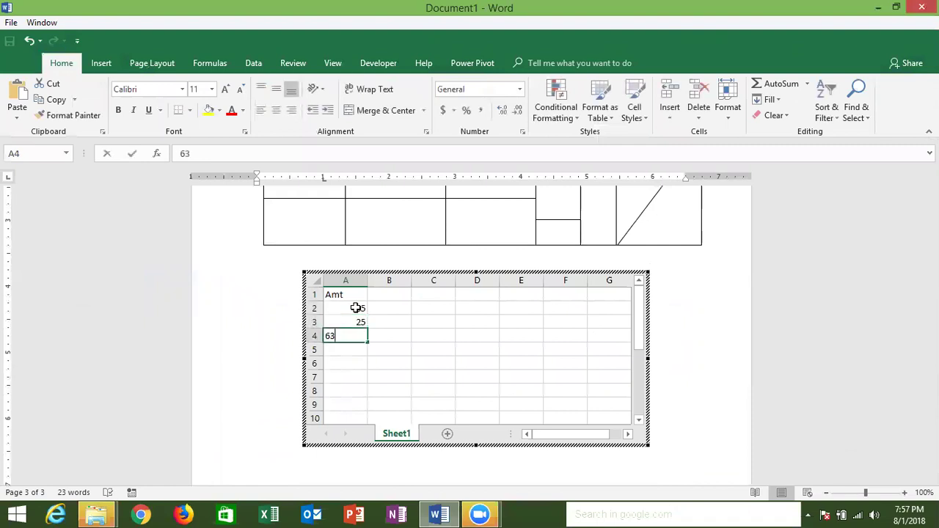
{"action": "key", "text": "Return"}
{"action": "type", "text": "63"}
{"action": "key", "text": "Return"}
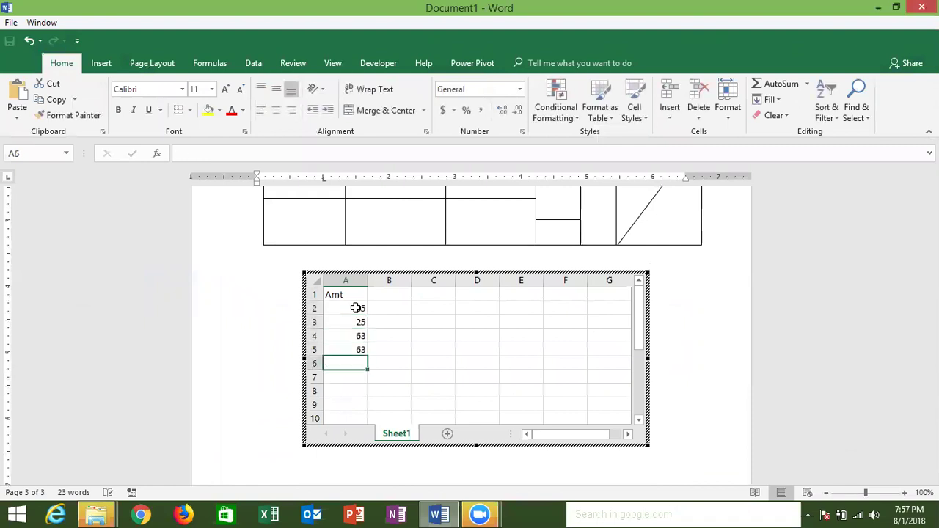
Step: Total the amounts in A6 with a SUM formula, giving 236
{"action": "type", "text": "=sum"}
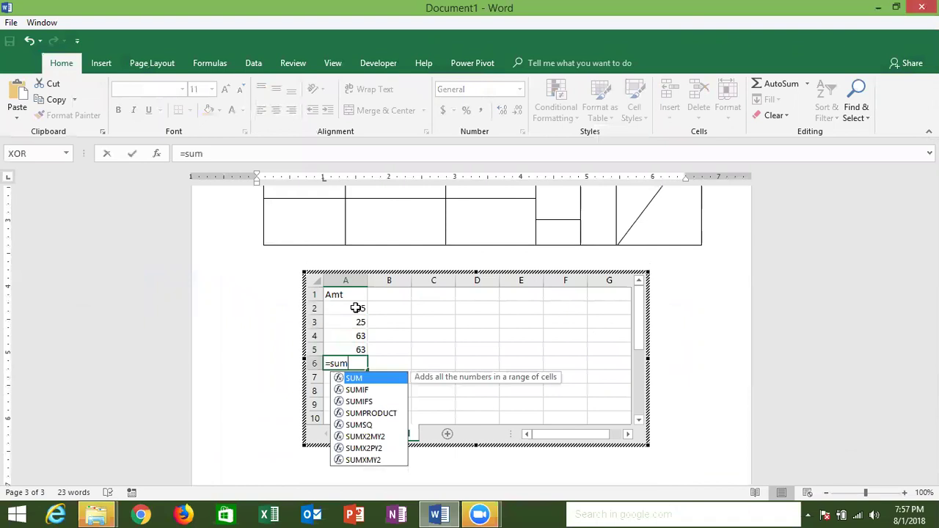
{"action": "key", "text": "Tab"}
{"action": "key", "text": "Up"}
{"action": "key", "text": "shift+Up"}
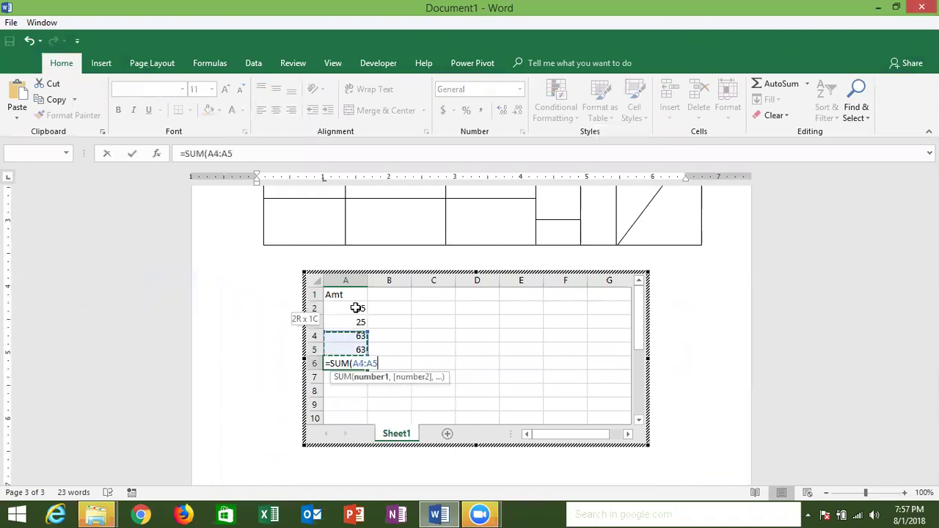
{"action": "key", "text": "shift+Up"}
{"action": "key", "text": "shift+Up"}
{"action": "key", "text": "Return"}
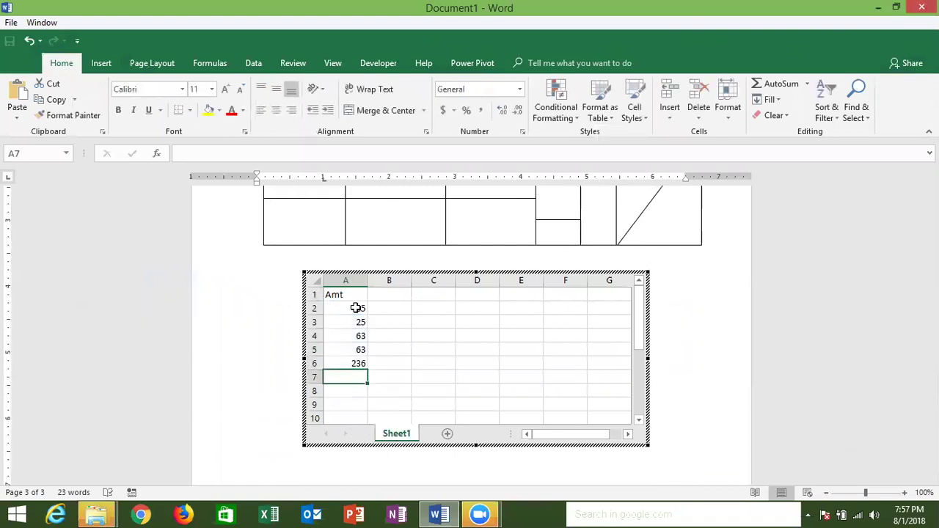
Step: Apply All Borders to the Amt cells A1:A6
{"action": "left_click", "coordinate": [351, 296]}
{"action": "left_click", "coordinate": [352, 361], "text": "shift"}
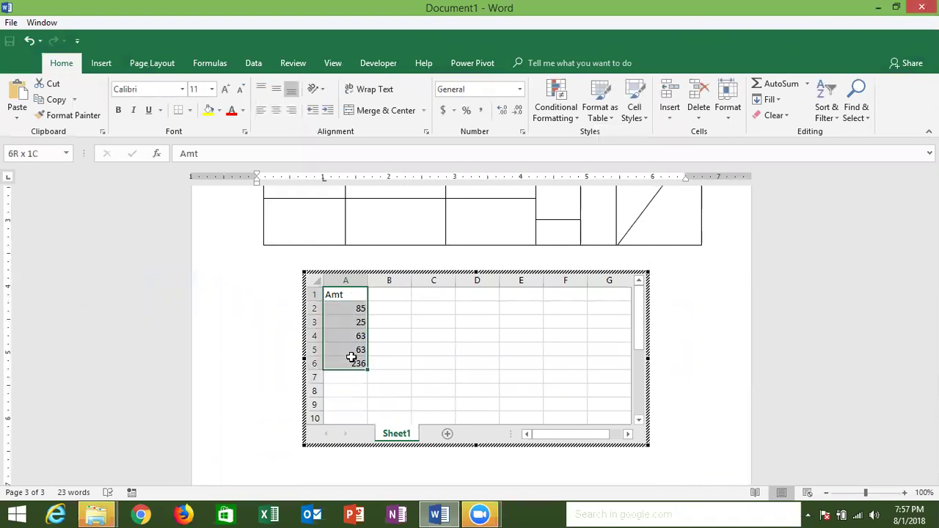
{"action": "left_click", "coordinate": [190, 110]}
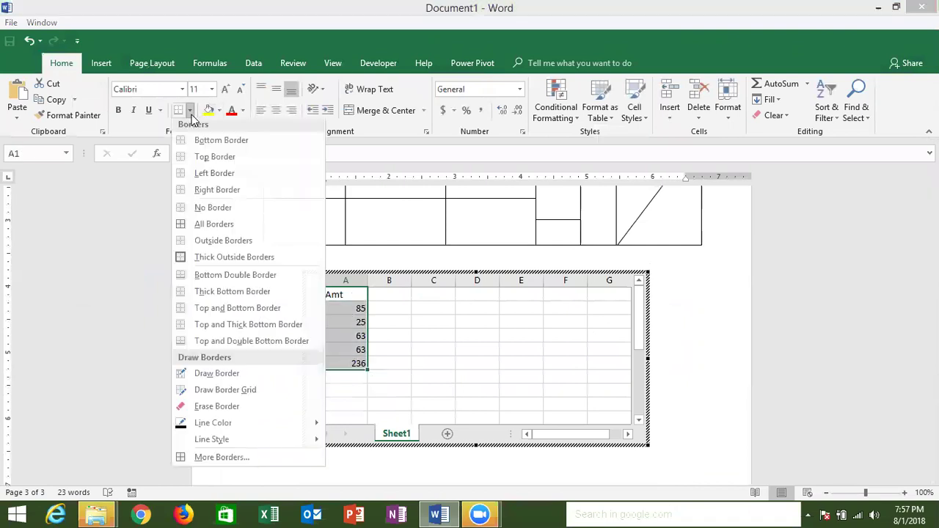
{"action": "left_click", "coordinate": [193, 231]}
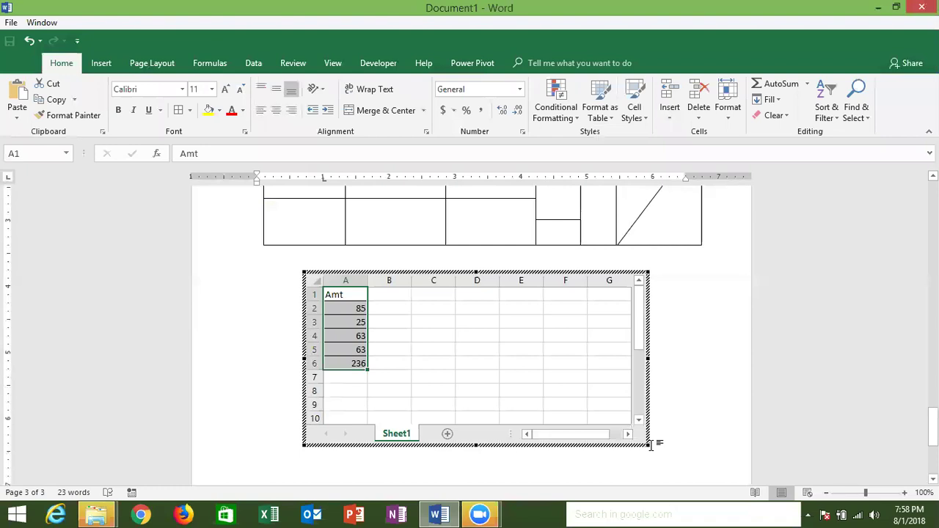
Step: Shrink the embedded sheet's visible area down to the Amt column
{"action": "left_click_drag", "start_coordinate": [651, 445], "coordinate": [502, 411]}
{"action": "left_click_drag", "start_coordinate": [420, 402], "coordinate": [380, 379]}
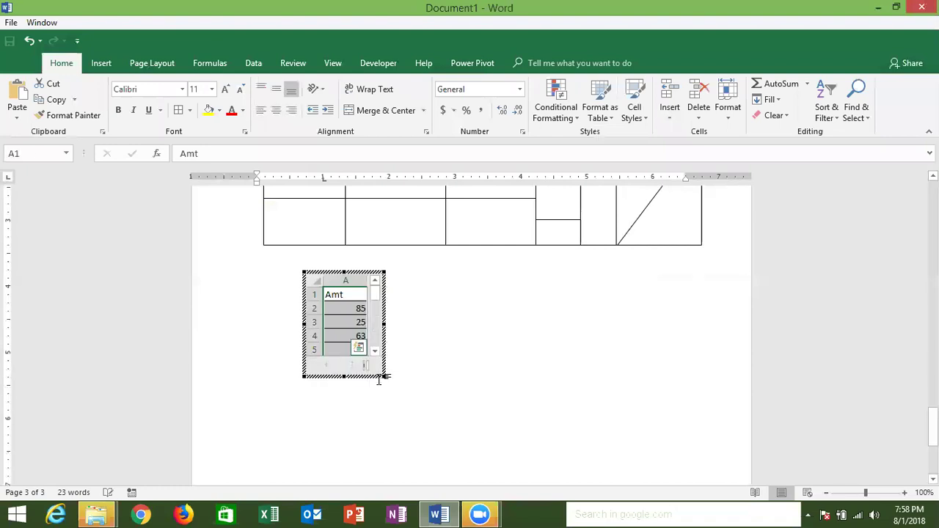
{"action": "left_click", "coordinate": [416, 376]}
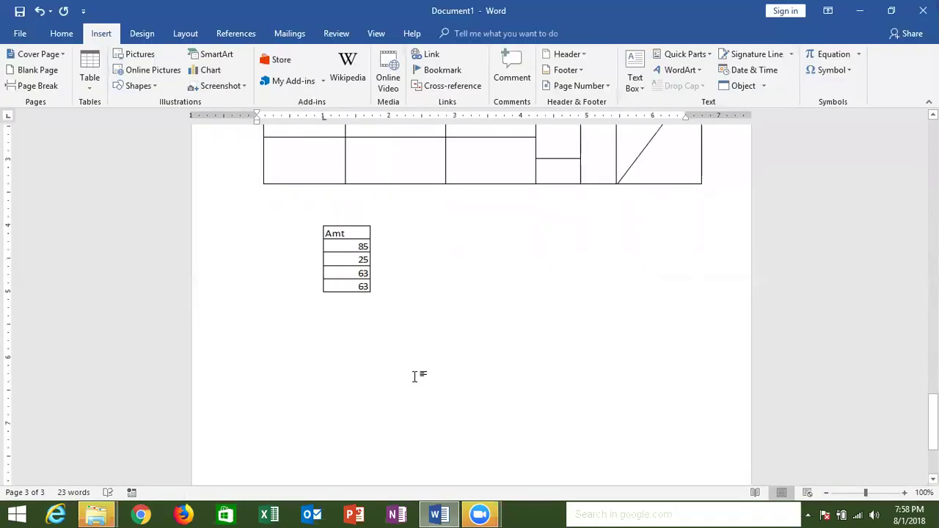
Step: Reopen the embedded sheet and enlarge it so the 236 total shows
{"action": "left_click", "coordinate": [341, 252]}
{"action": "double_click", "coordinate": [345, 262]}
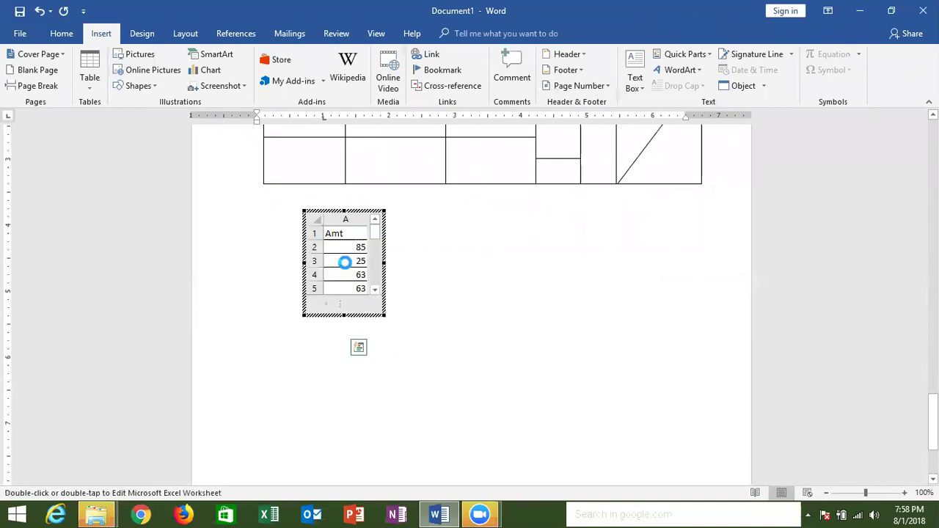
{"action": "mouse_move", "coordinate": [381, 375]}
{"action": "left_mouse_down"}
{"action": "mouse_move", "coordinate": [398, 379]}
{"action": "mouse_move", "coordinate": [409, 419]}
{"action": "left_mouse_up"}
{"action": "left_click", "coordinate": [418, 386]}
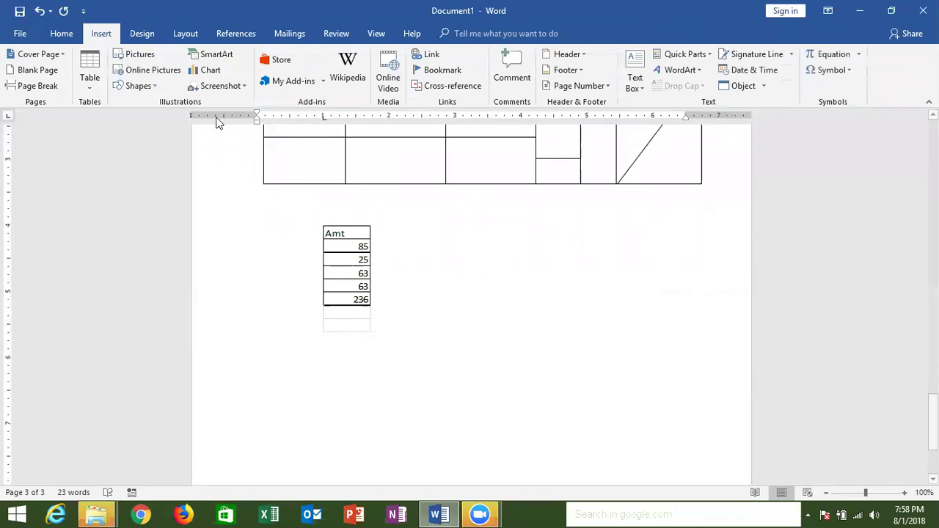
{"action": "left_click", "coordinate": [93, 93]}
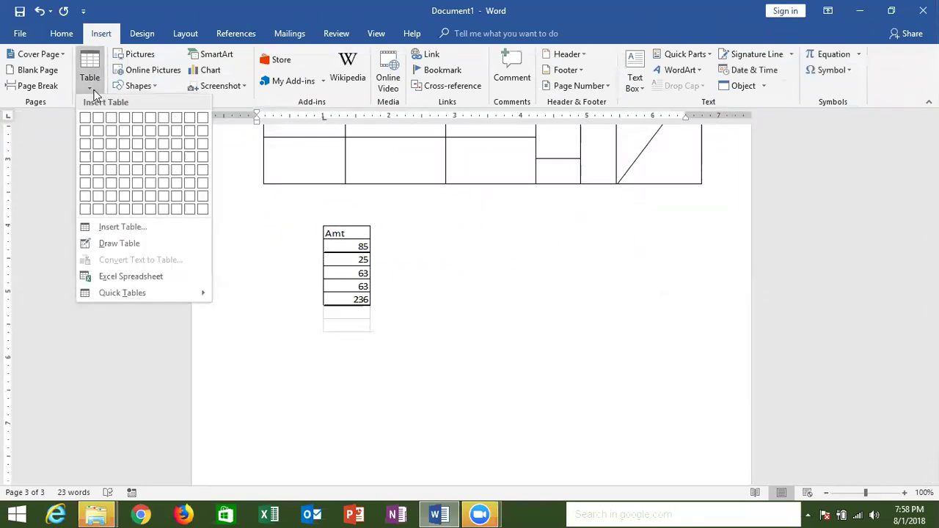
{"action": "mouse_move", "coordinate": [122, 293]}
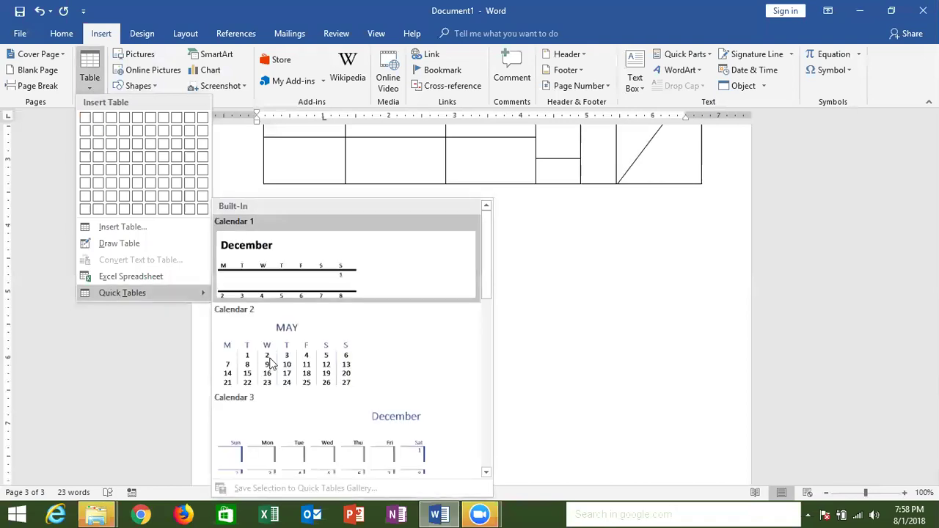
Step: Insert the Calendar 2 quick table for May below the Amt sheet
{"action": "mouse_move", "coordinate": [483, 276]}
{"action": "left_mouse_down"}
{"action": "mouse_move", "coordinate": [488, 335]}
{"action": "mouse_move", "coordinate": [468, 415]}
{"action": "left_mouse_up"}
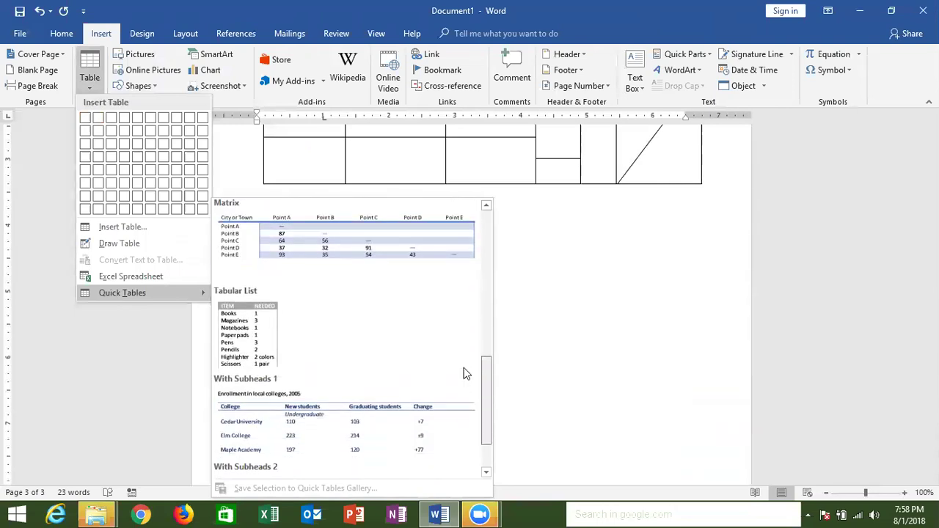
{"action": "left_click_drag", "start_coordinate": [469, 415], "coordinate": [462, 296]}
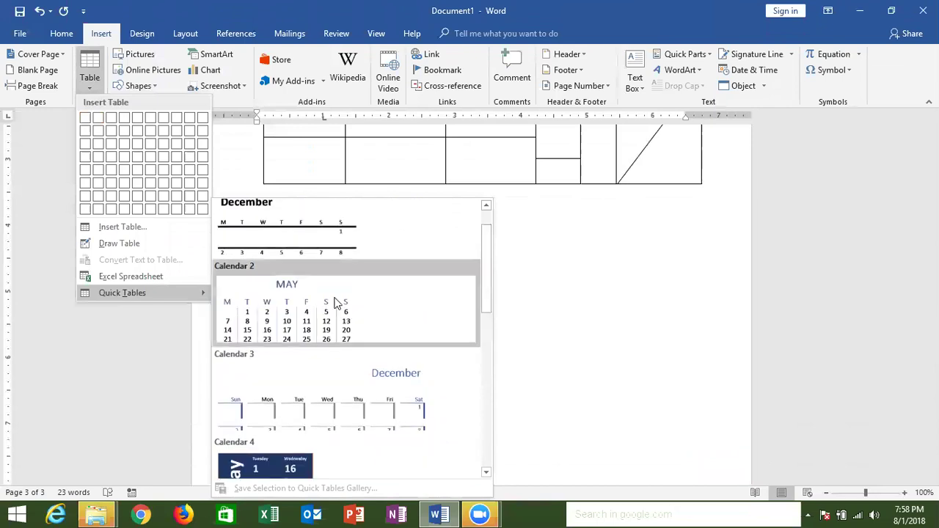
{"action": "left_click", "coordinate": [334, 302]}
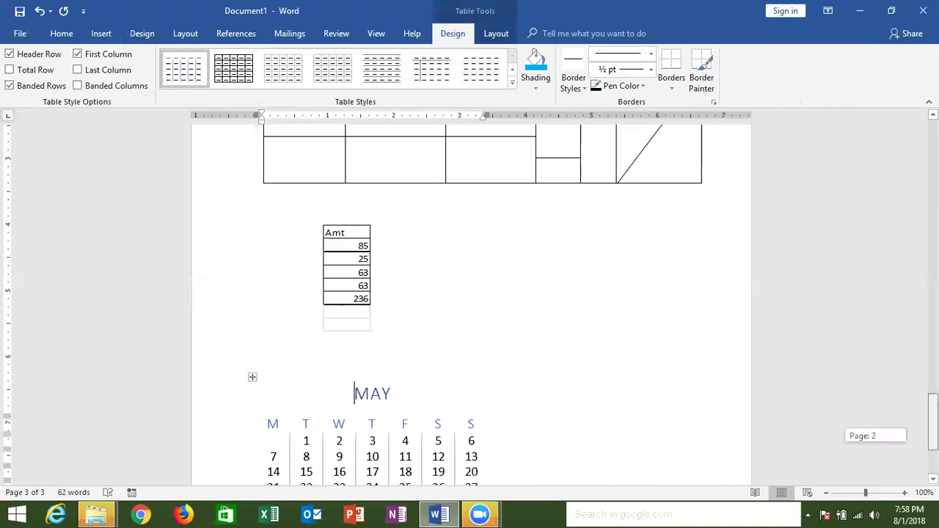
{"action": "scroll", "coordinate": [415, 346], "scroll_direction": "down", "scroll_amount": 3}
{"action": "left_click", "coordinate": [389, 264]}
{"action": "left_click", "coordinate": [390, 278]}
{"action": "double_click", "coordinate": [377, 280]}
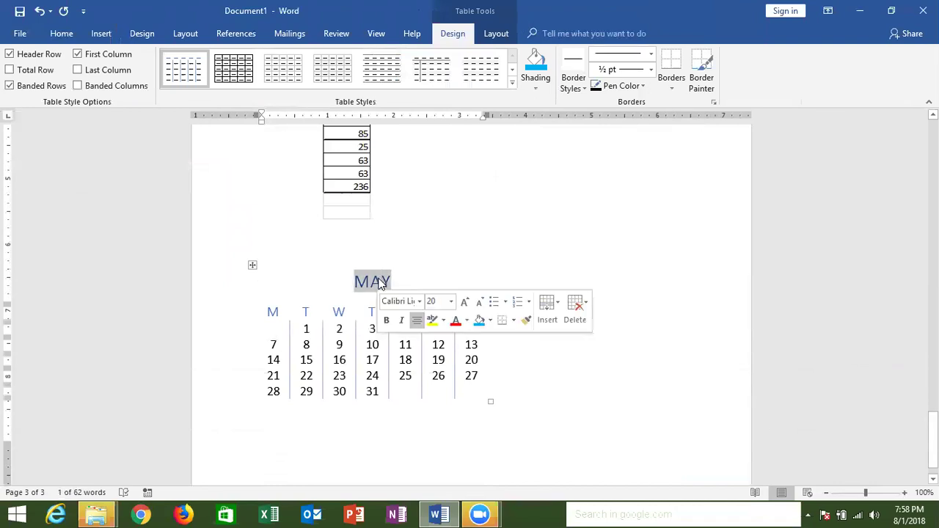
{"action": "left_click", "coordinate": [381, 424]}
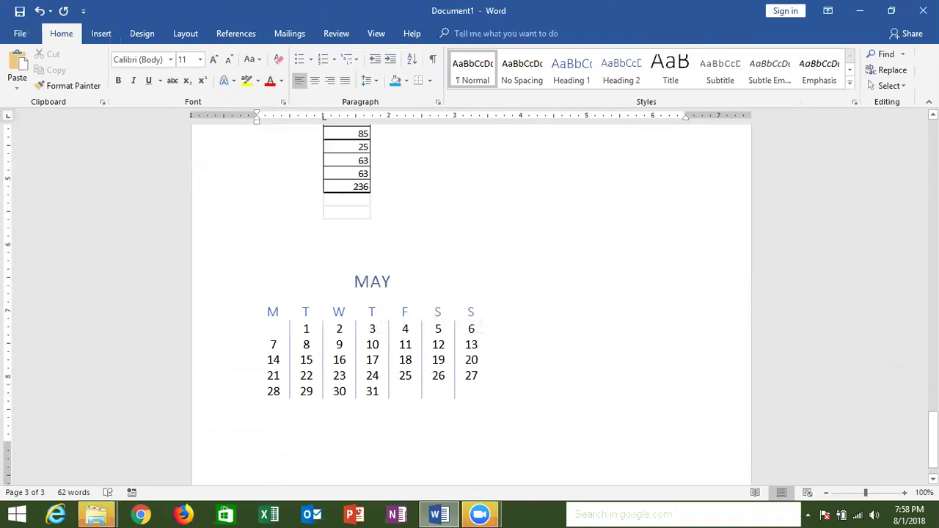
{"action": "left_click_drag", "start_coordinate": [933, 441], "coordinate": [933, 123]}
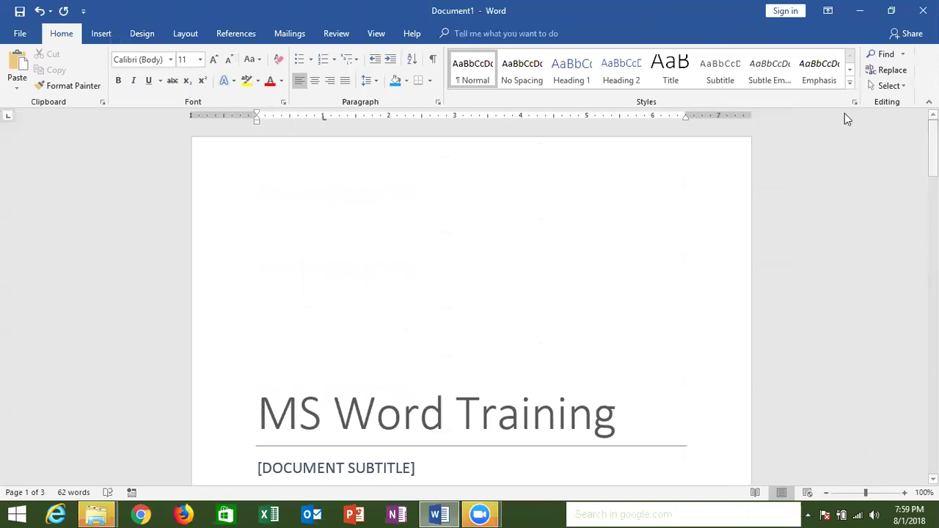
{"action": "left_click", "coordinate": [103, 35]}
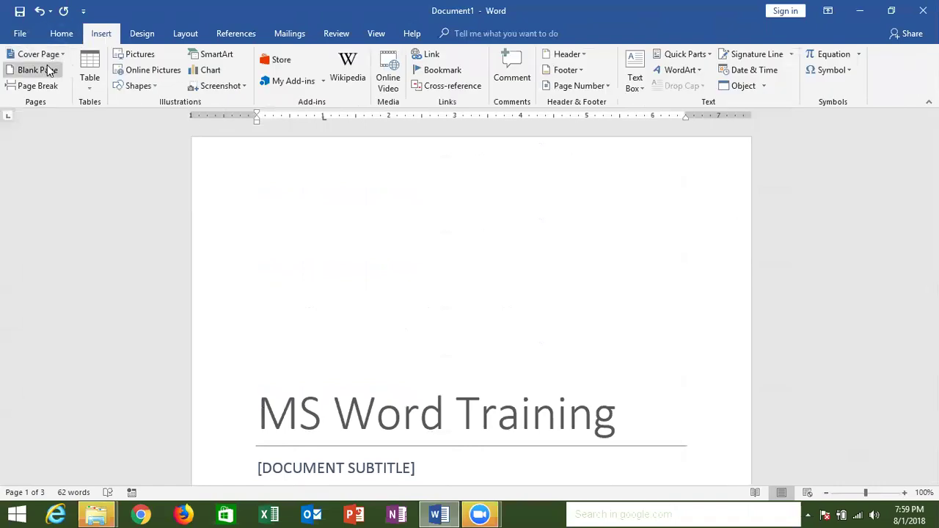
{"action": "left_click", "coordinate": [89, 87]}
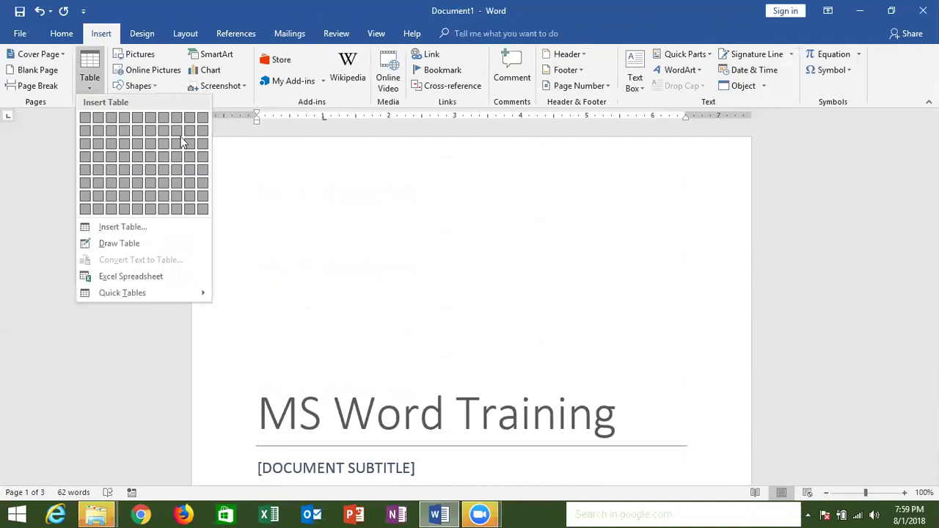
{"action": "left_click", "coordinate": [264, 180]}
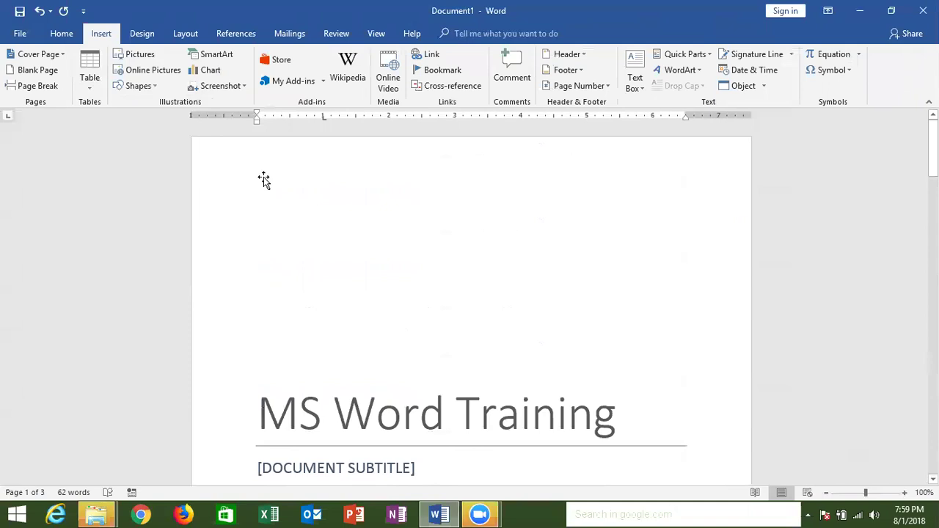
{"action": "mouse_move", "coordinate": [932, 147]}
{"action": "left_mouse_down"}
{"action": "mouse_move", "coordinate": [903, 290]}
{"action": "mouse_move", "coordinate": [932, 414]}
{"action": "left_mouse_up"}
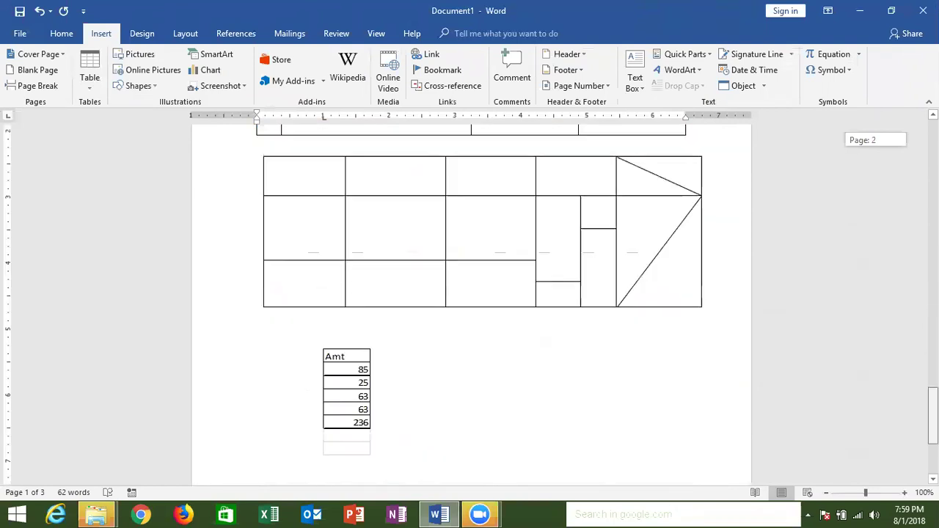
{"action": "left_click_drag", "start_coordinate": [933, 414], "coordinate": [932, 448]}
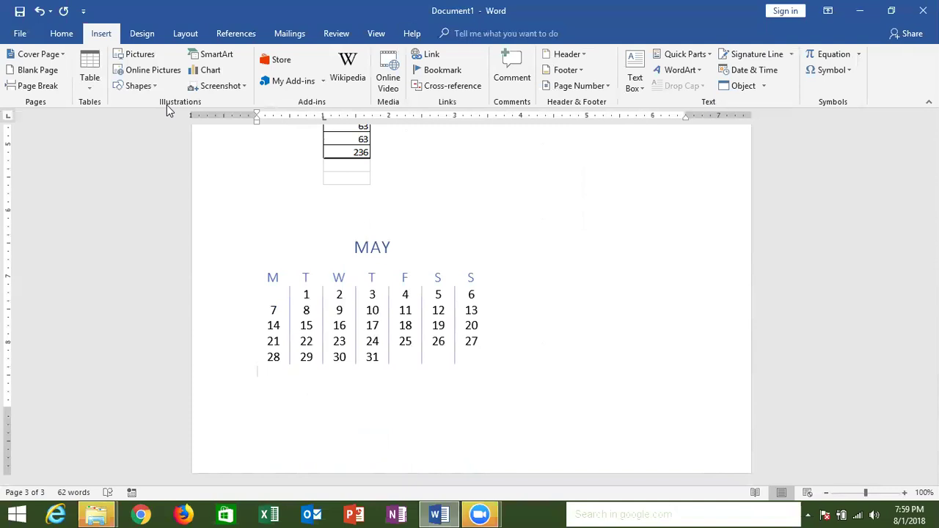
Step: Close Word with Don't Save, then close the Zoom window and the recordings Explorer window
{"action": "left_click", "coordinate": [923, 10]}
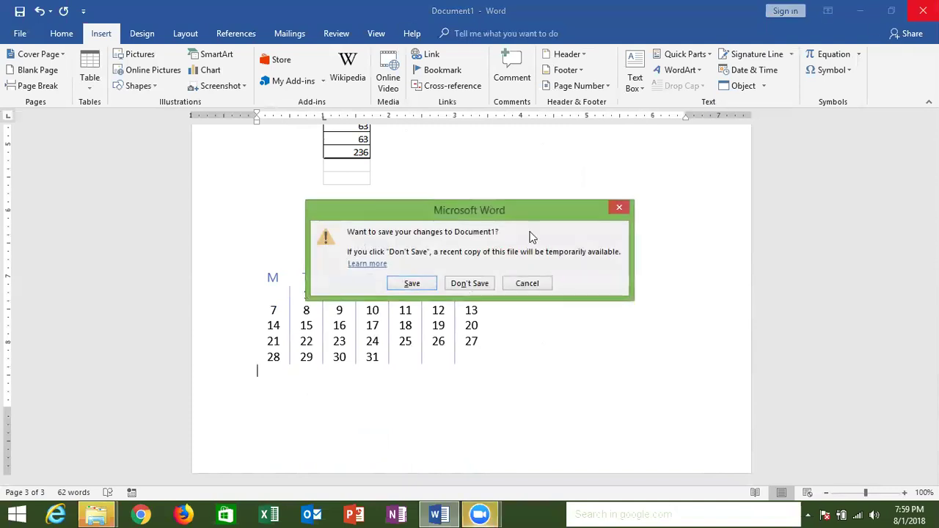
{"action": "left_click", "coordinate": [470, 283]}
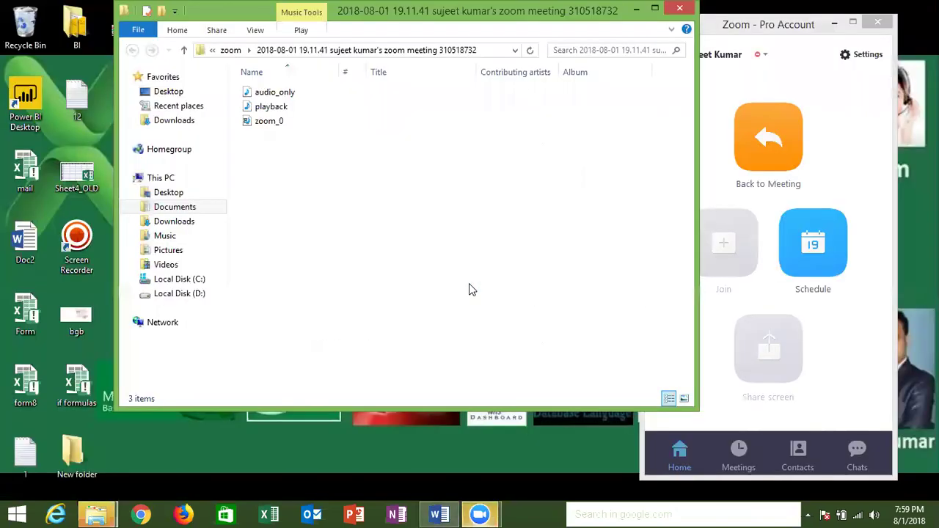
{"action": "left_click", "coordinate": [481, 515]}
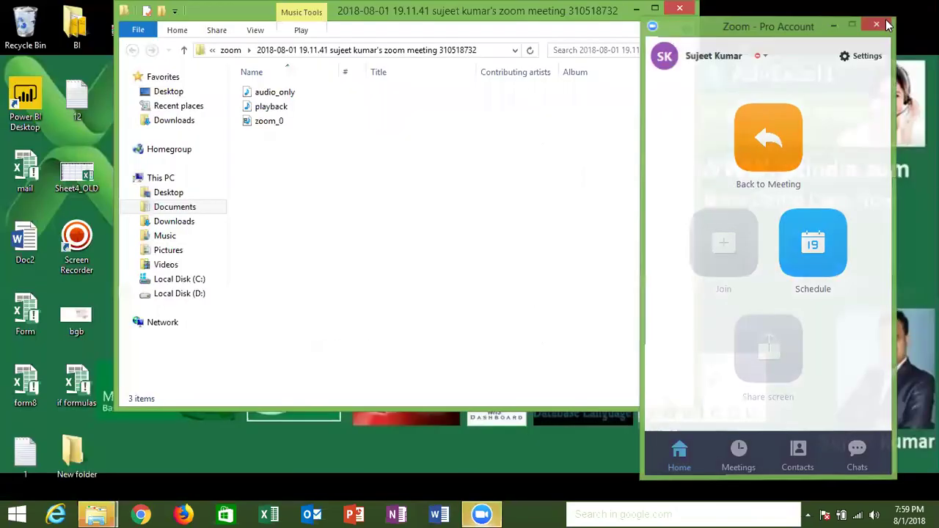
{"action": "left_click", "coordinate": [481, 515]}
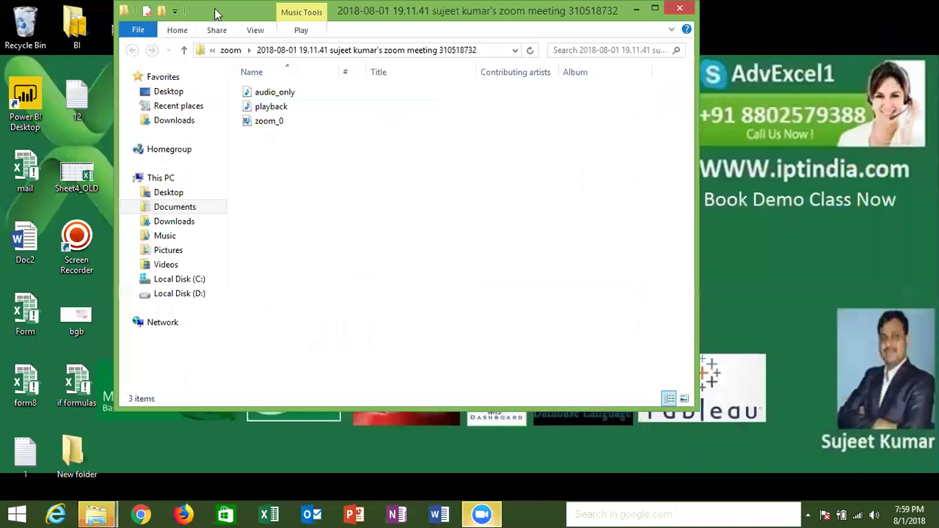
{"action": "left_click_drag", "start_coordinate": [217, 14], "coordinate": [220, 66]}
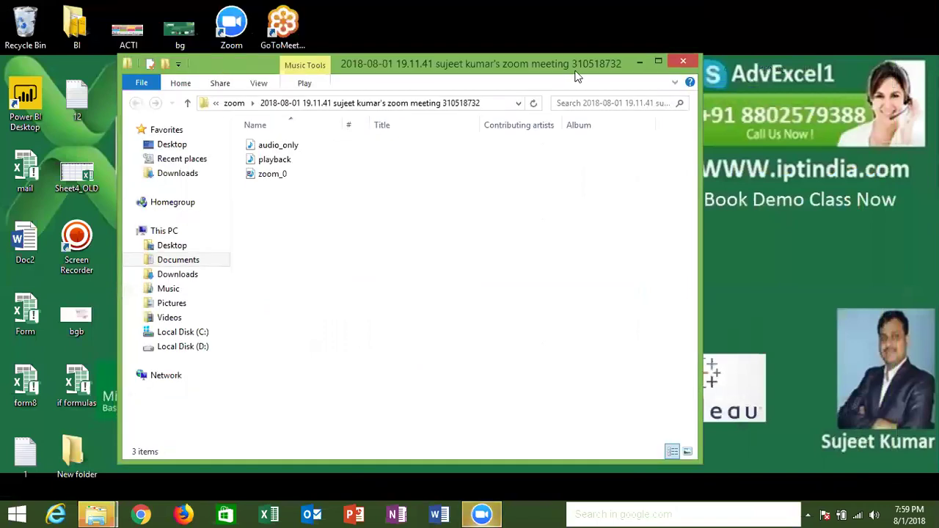
{"action": "left_click", "coordinate": [682, 61]}
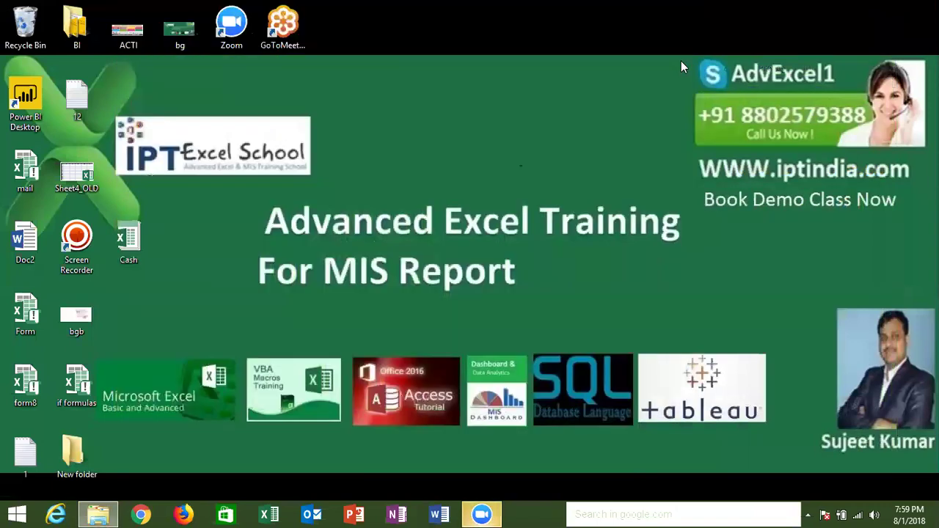